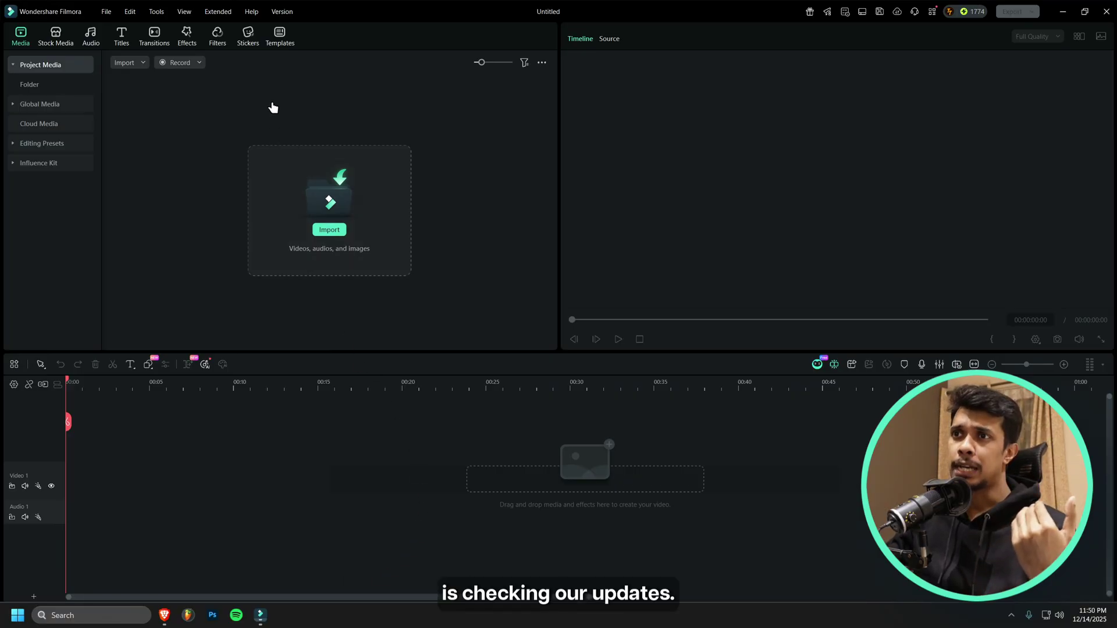
- Check for a program update, dismissing the unneeded file dialog and closing the update window when finished
left_click(251, 10)
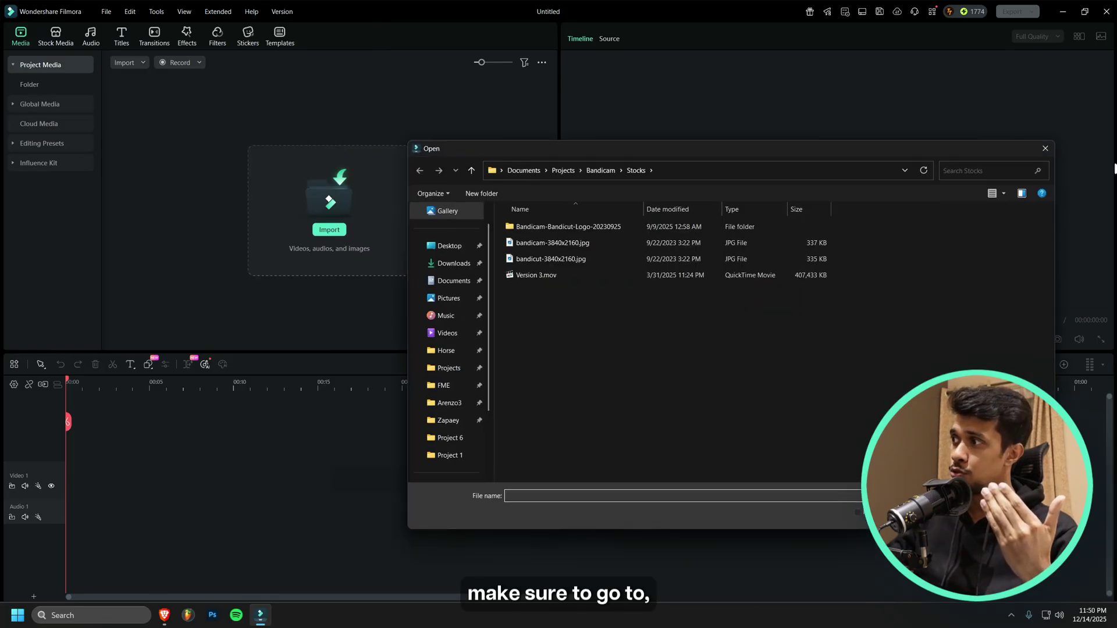
left_click(1046, 149)
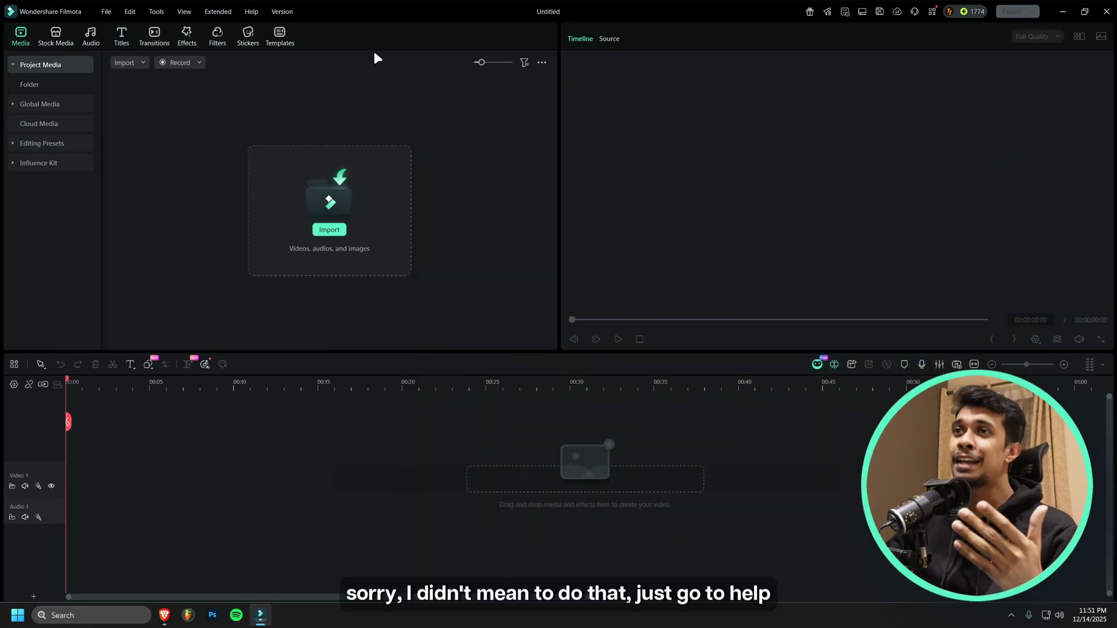
left_click(251, 11)
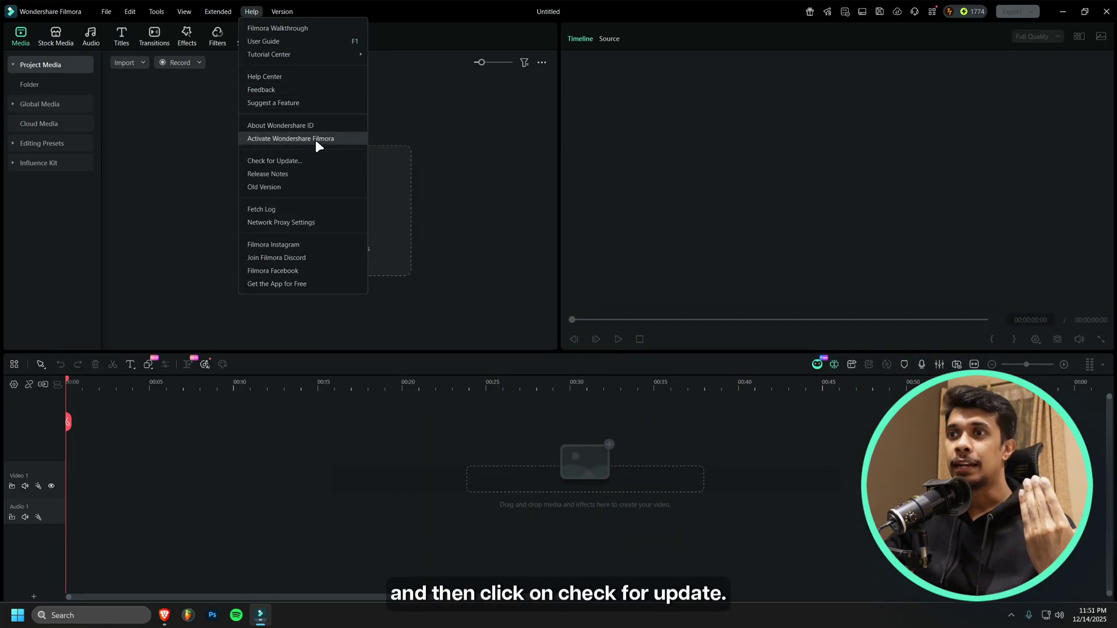
left_click(318, 162)
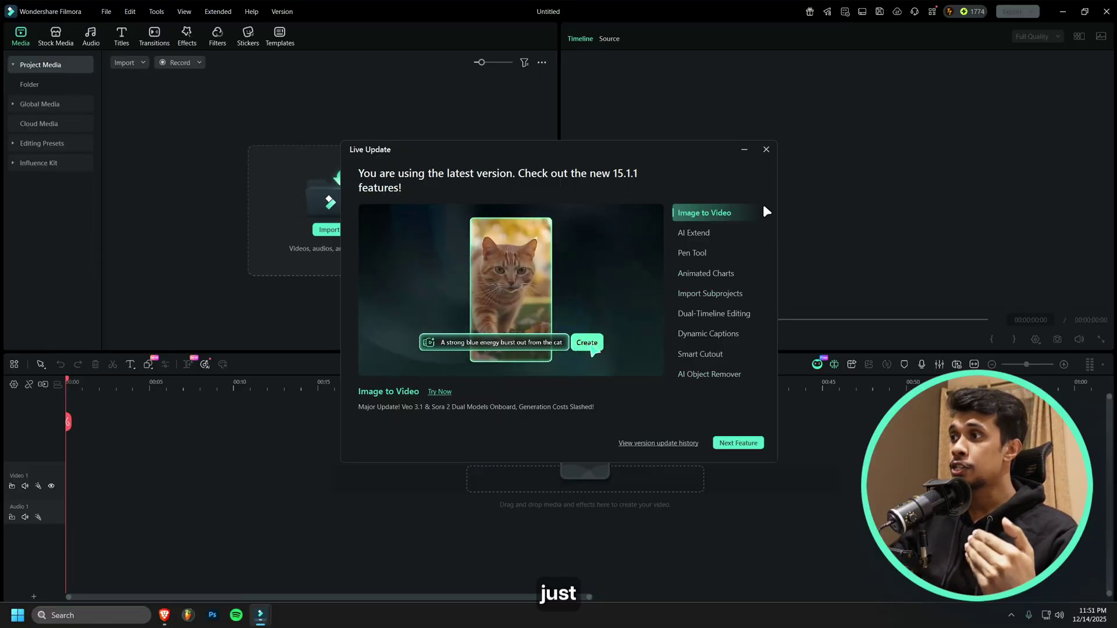
left_click(765, 149)
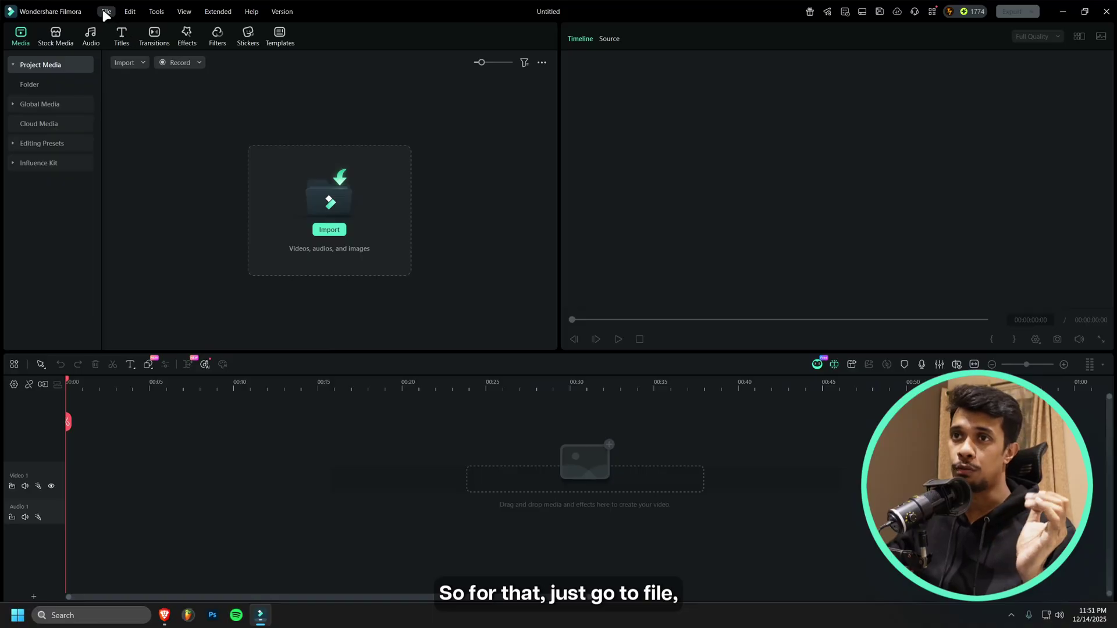
- Open the program preferences and review the General settings, including startup, sync and improvement program options
left_click(105, 12)
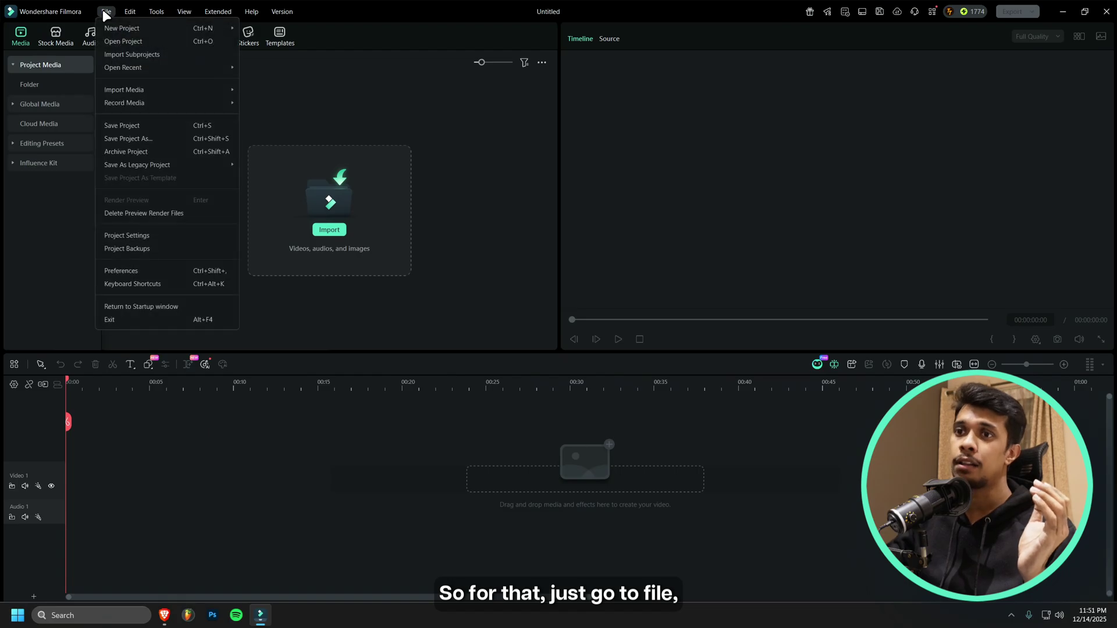
left_click(189, 271)
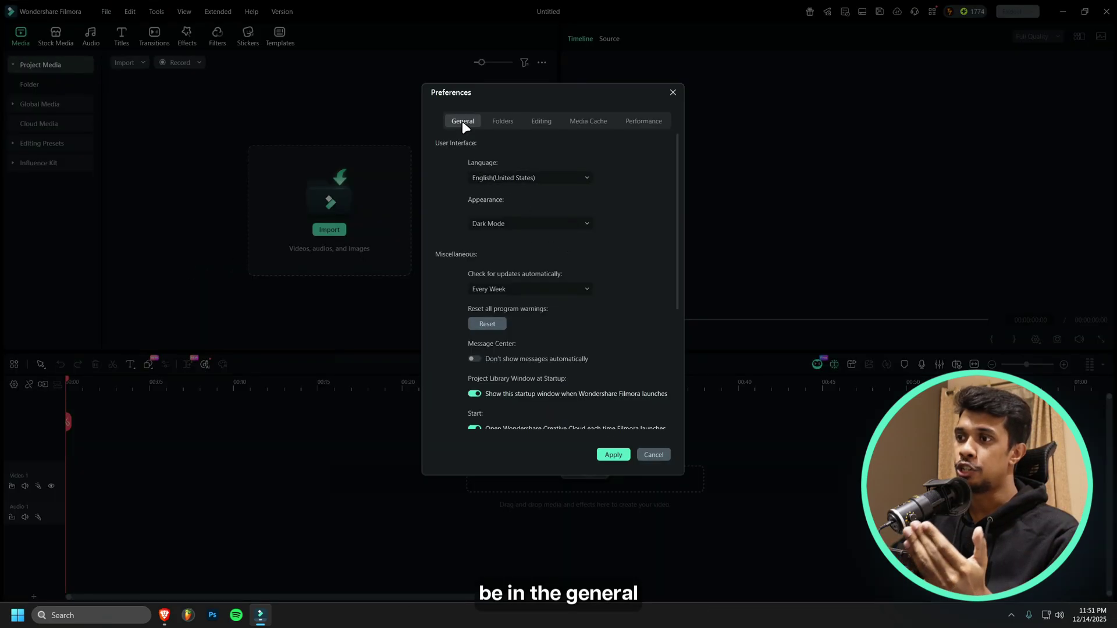
scroll(653, 243, "down", 3)
scroll(652, 244, "down", 1)
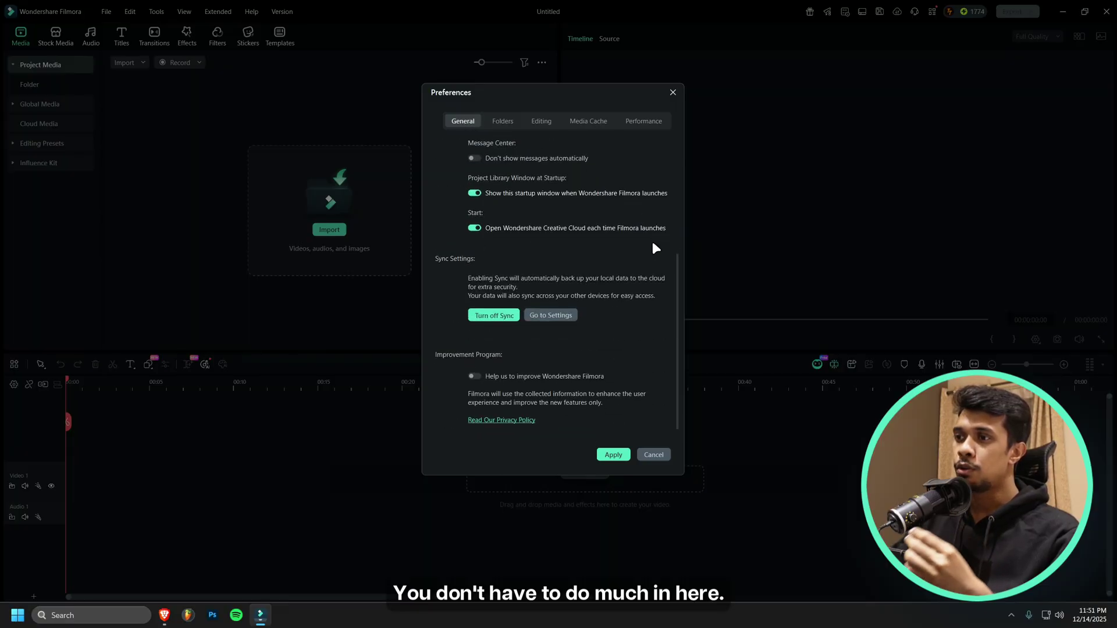
scroll(609, 273, "up", 5)
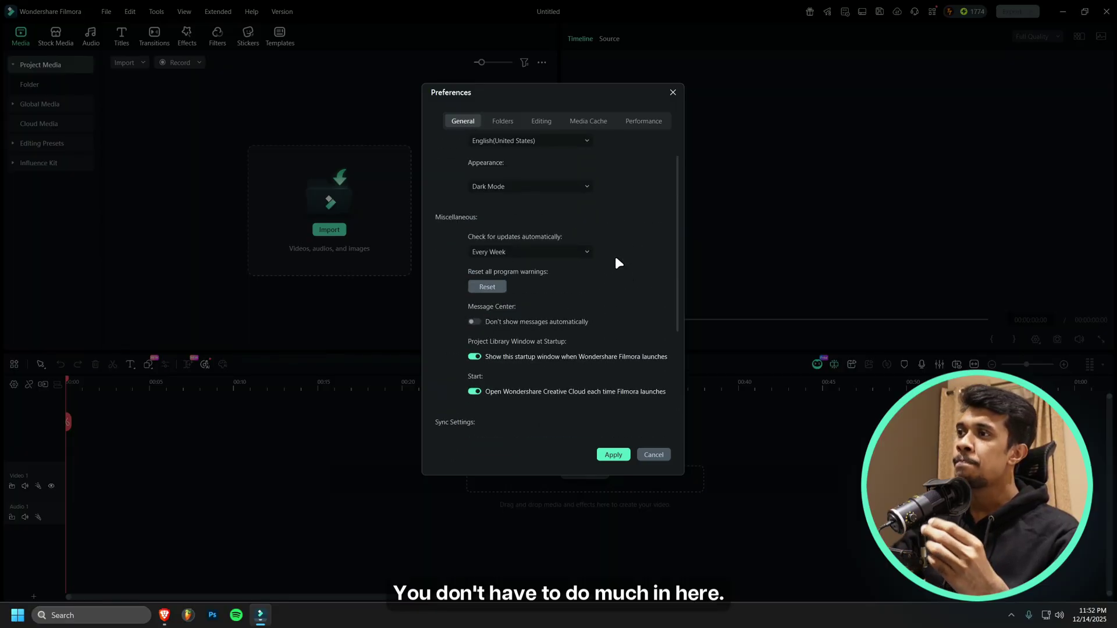
- In the Performance preferences, choose AMD Radeon RX 6600 as the graphics card in use
left_click(644, 125)
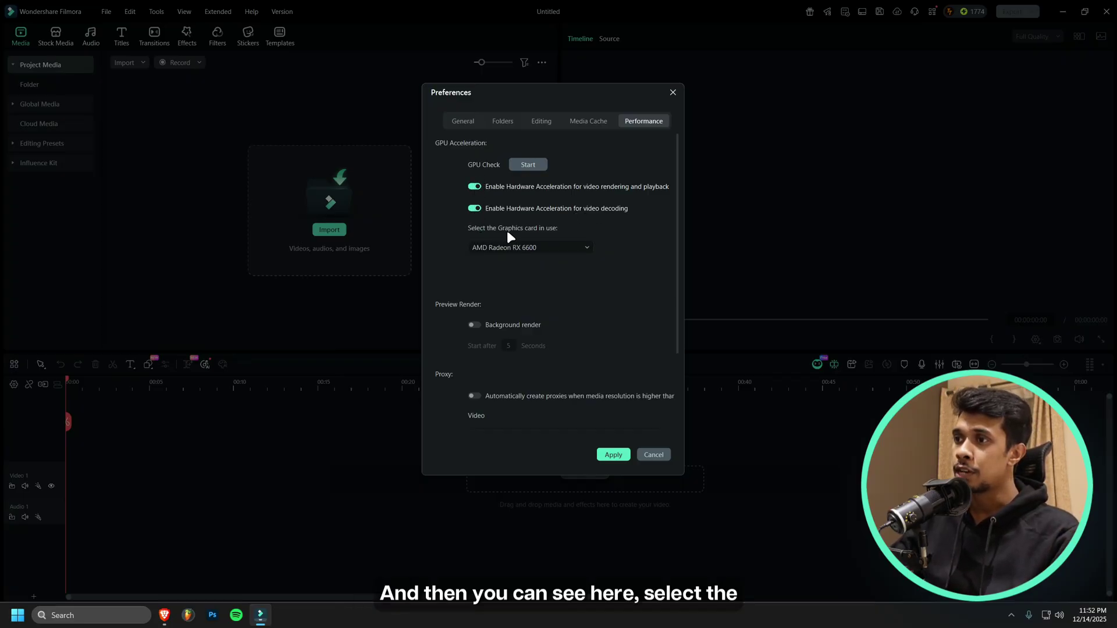
left_click(569, 249)
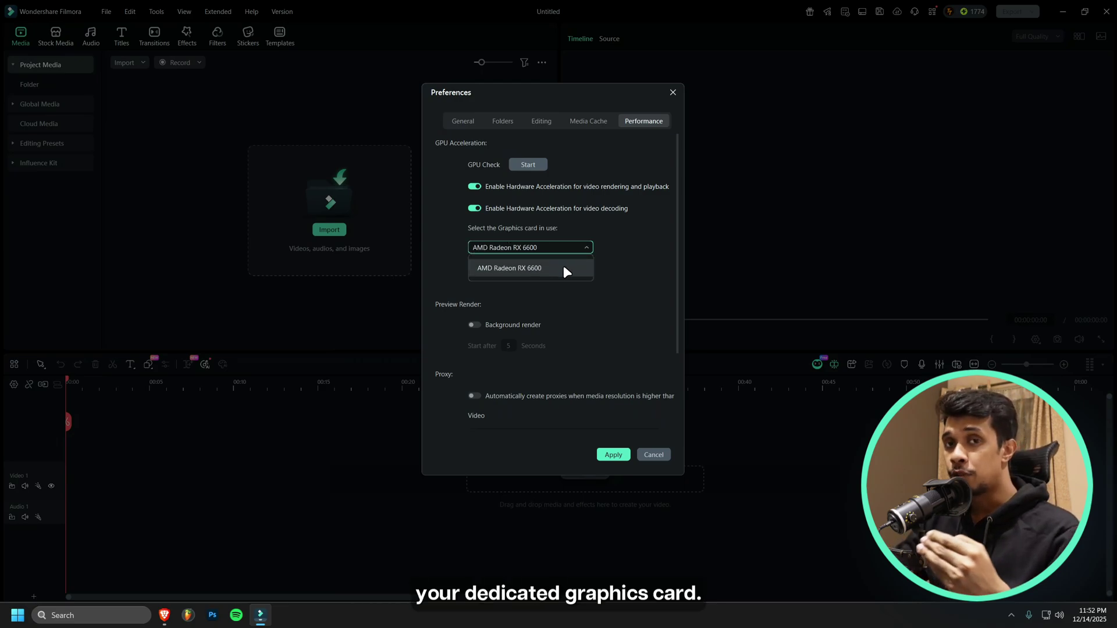
left_click(564, 268)
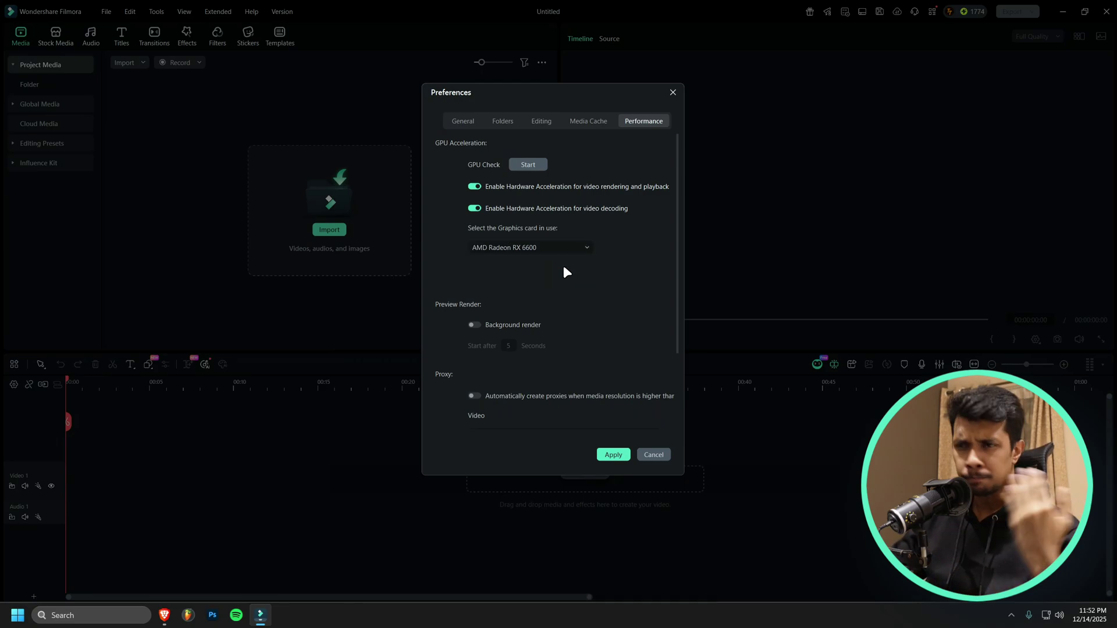
left_click(512, 247)
left_click(618, 283)
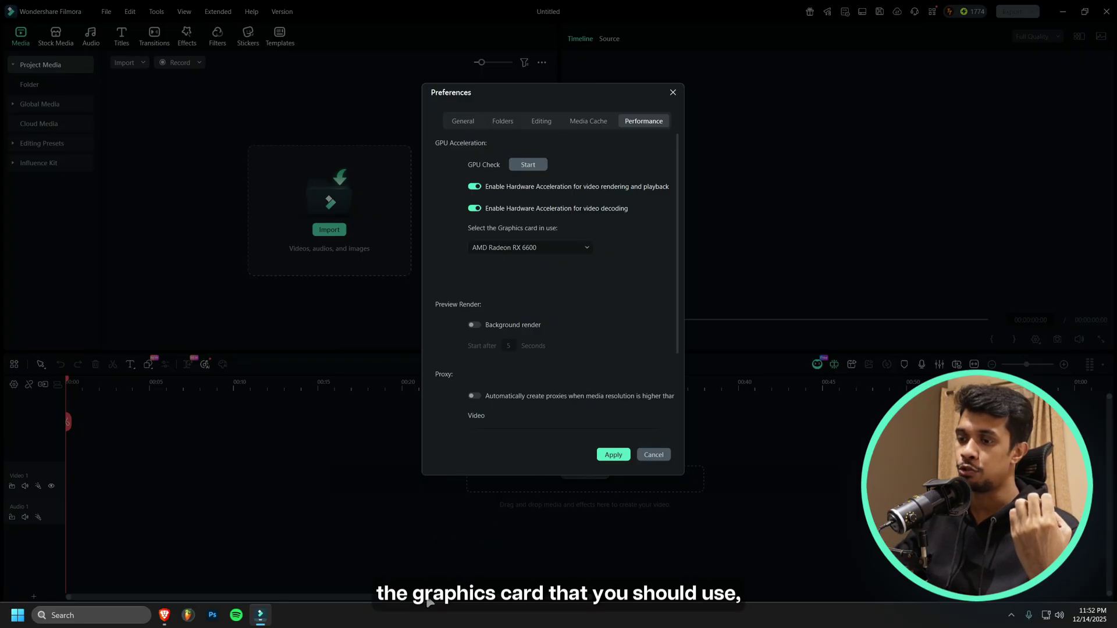
- Switch to Task Manager, check which graphics card its performance view lists, and close it
right_click(423, 621)
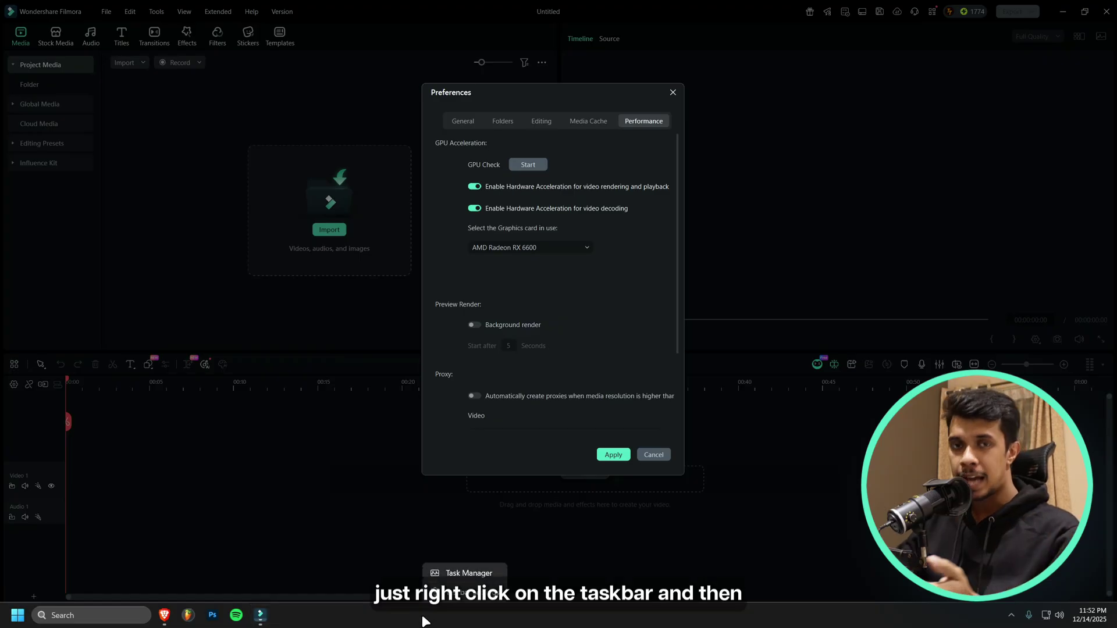
left_click(493, 576)
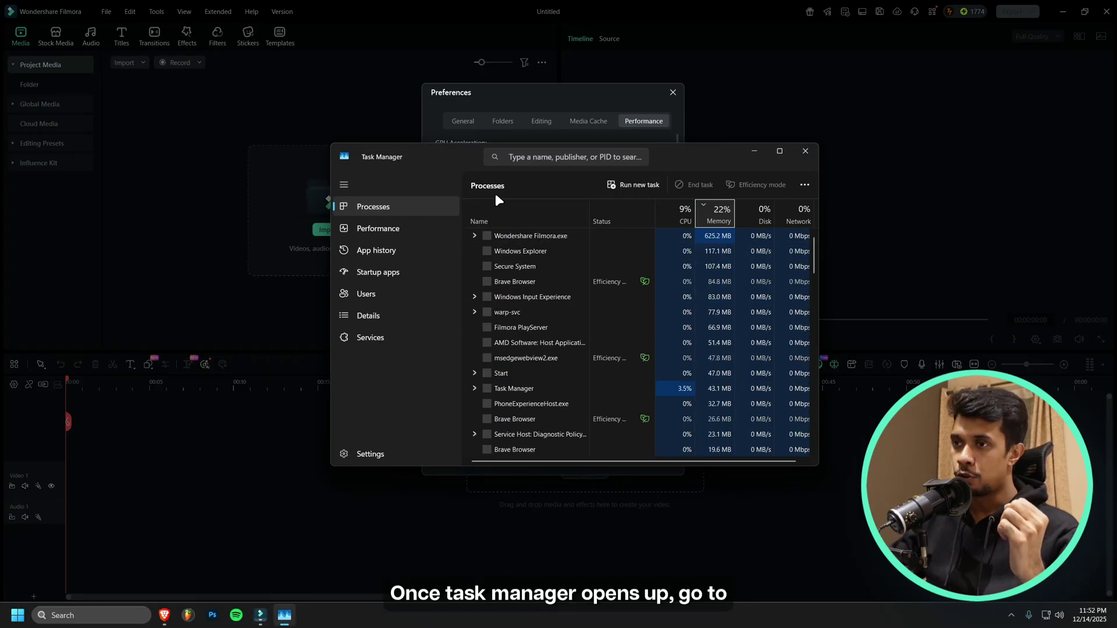
left_click(423, 229)
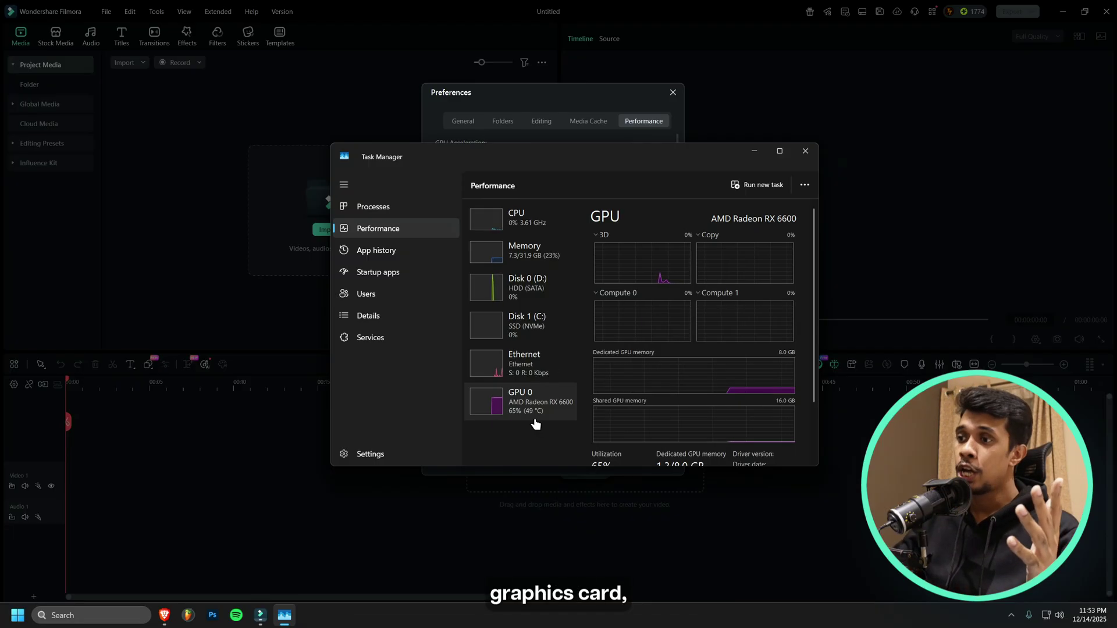
left_click(798, 151)
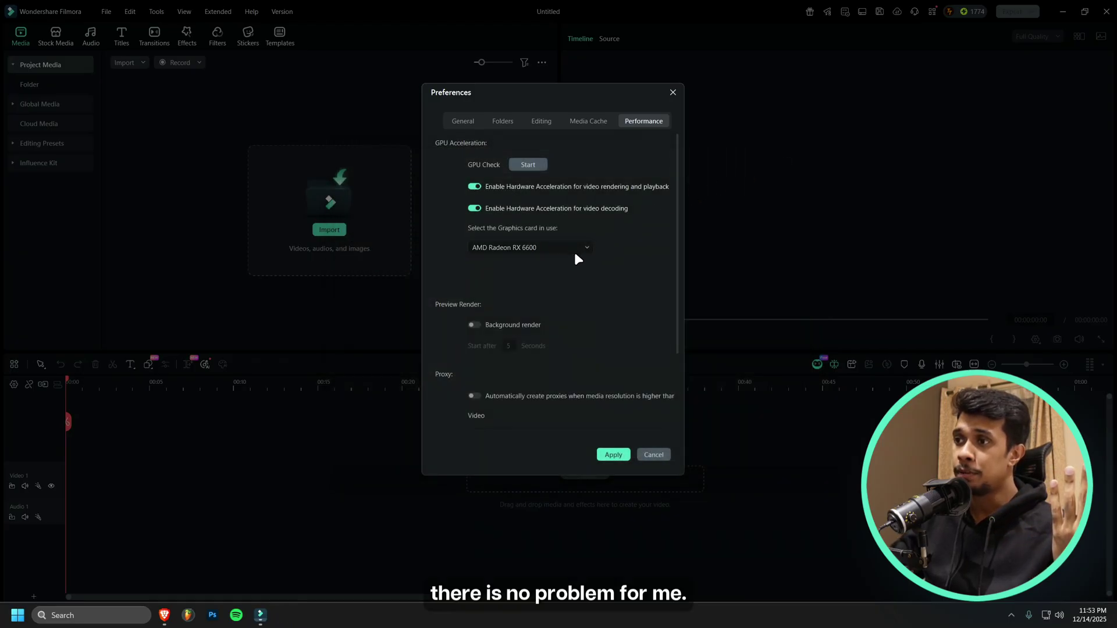
- Reselect AMD Radeon RX 6600 as the graphics card, review the proxy and render options, and apply the performance preferences
left_click(561, 249)
left_click(579, 271)
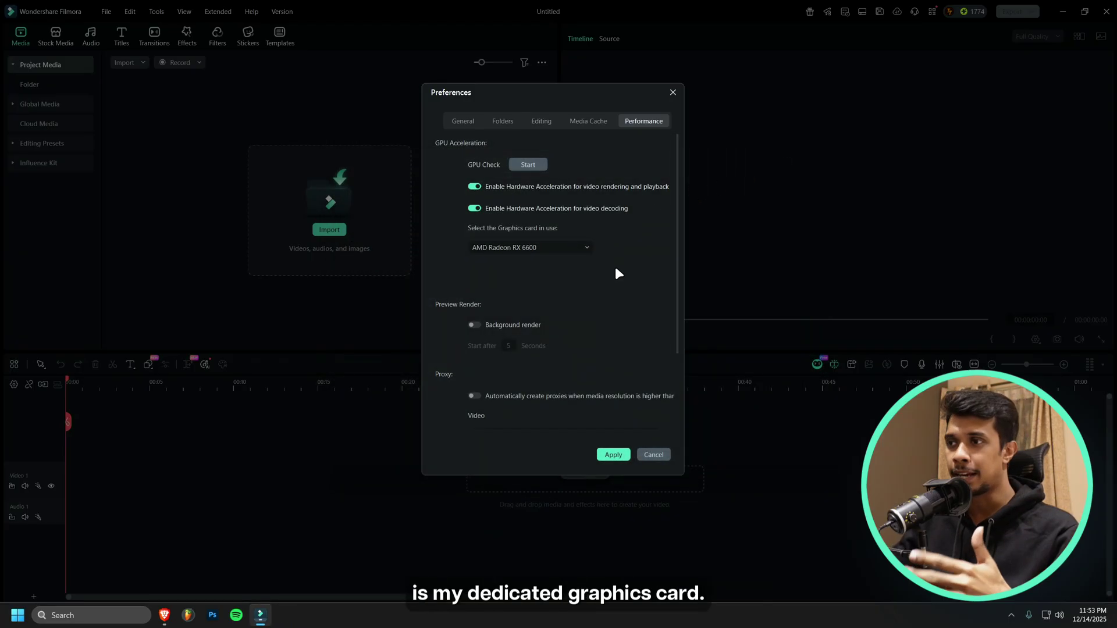
left_click(576, 248)
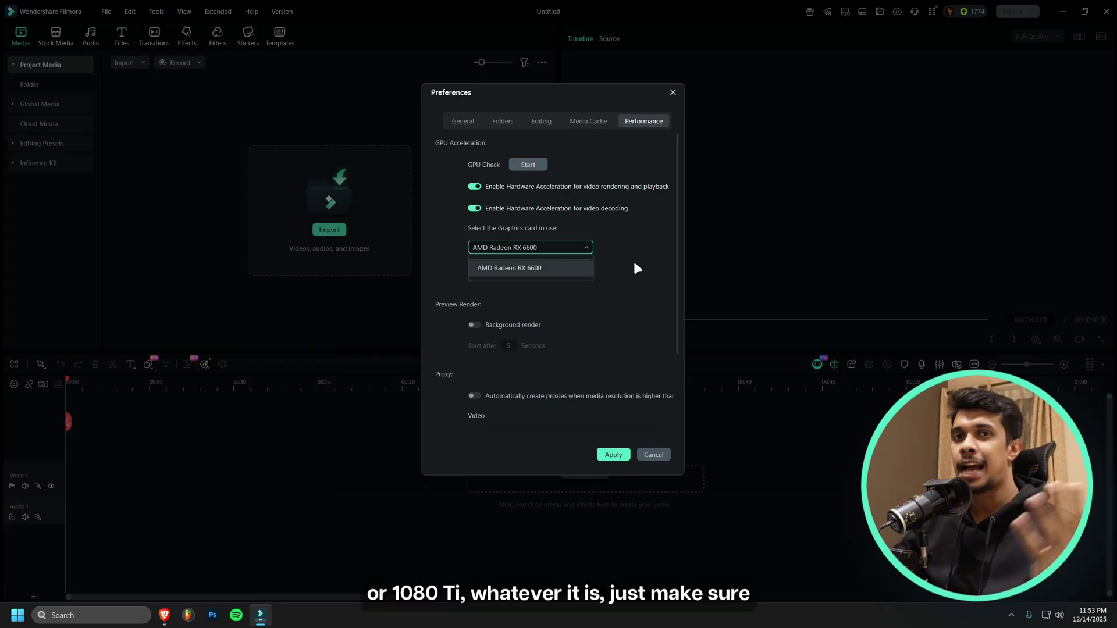
left_click(542, 268)
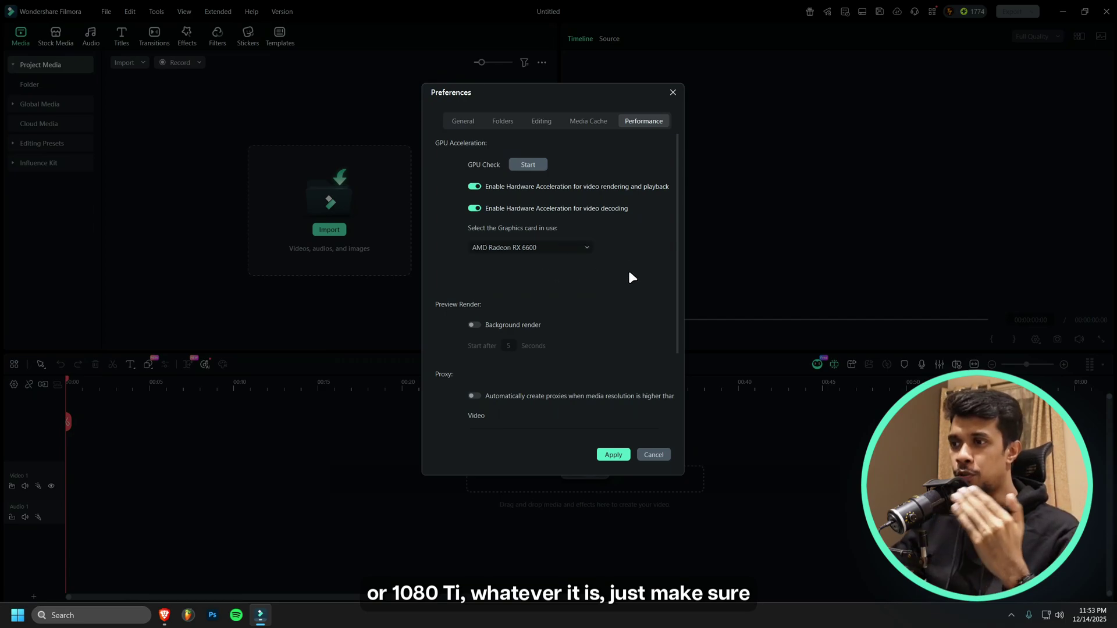
scroll(628, 274, "down", 2)
scroll(612, 264, "down", 1)
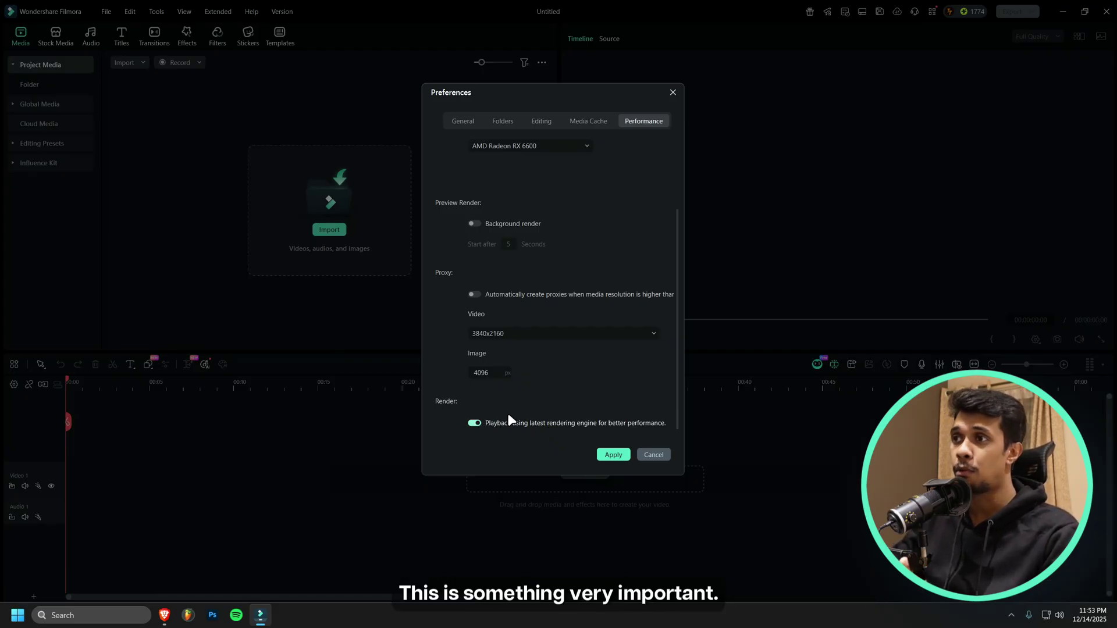
scroll(571, 305, "up", 2)
left_click(613, 455)
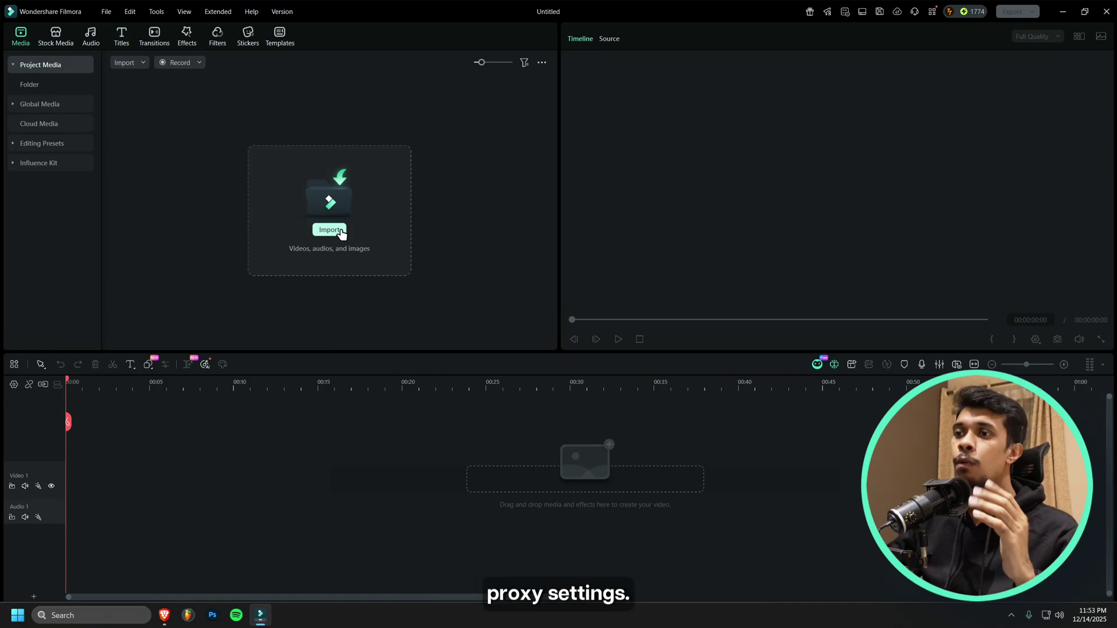
- Import bbb_sunflower_2160p_60fps_normal.mp4 from the Desktop and agree to create a proxy file for it
left_click(341, 232)
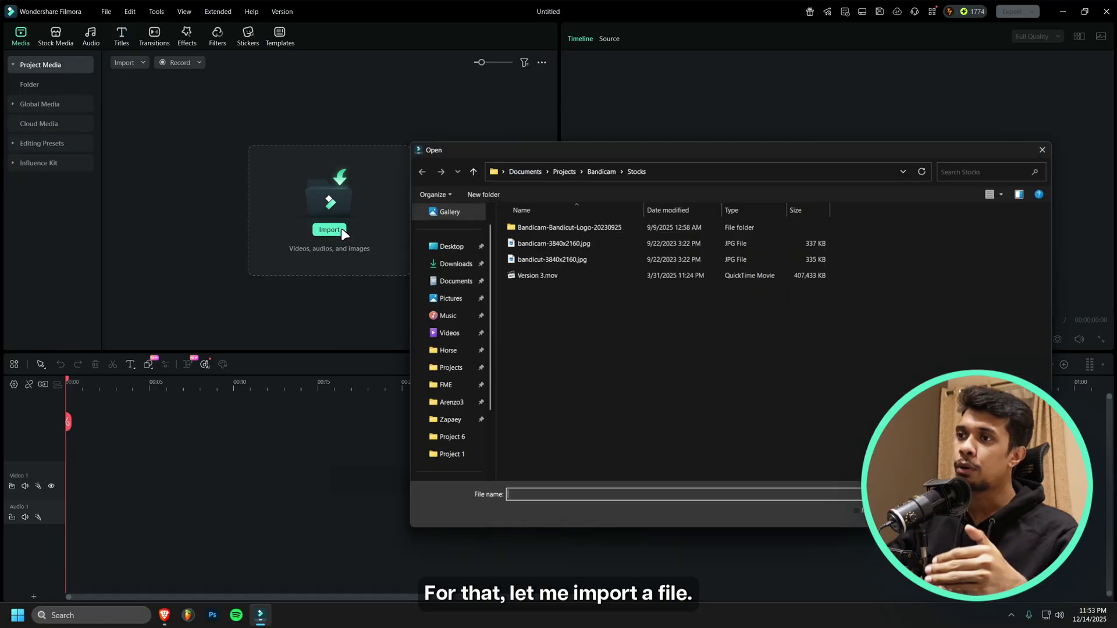
left_click(452, 255)
left_click(533, 256)
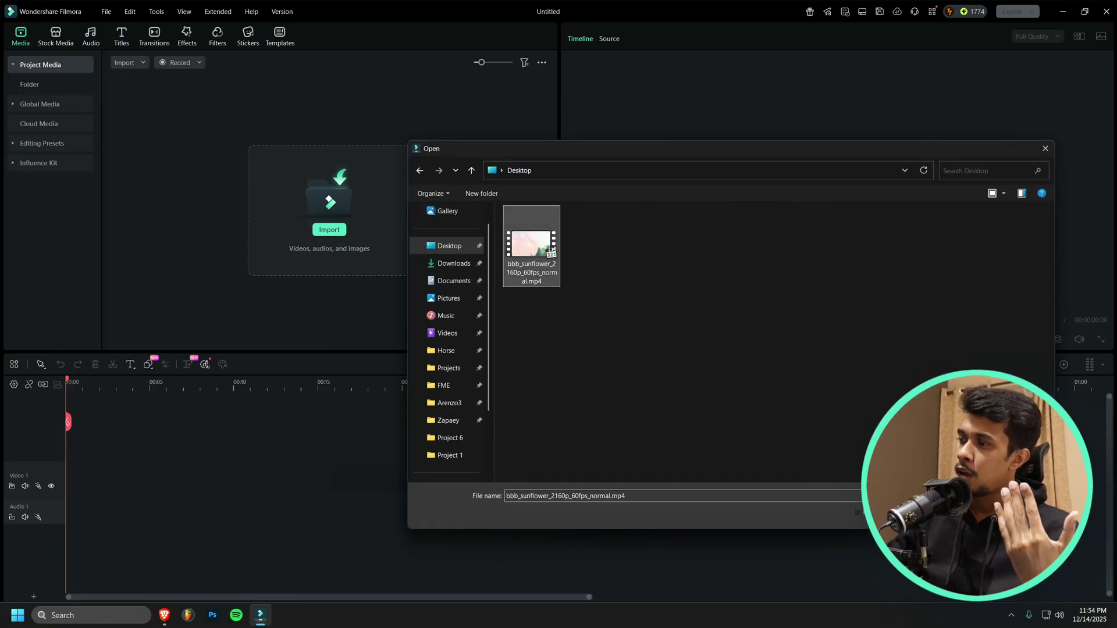
double_click(532, 256)
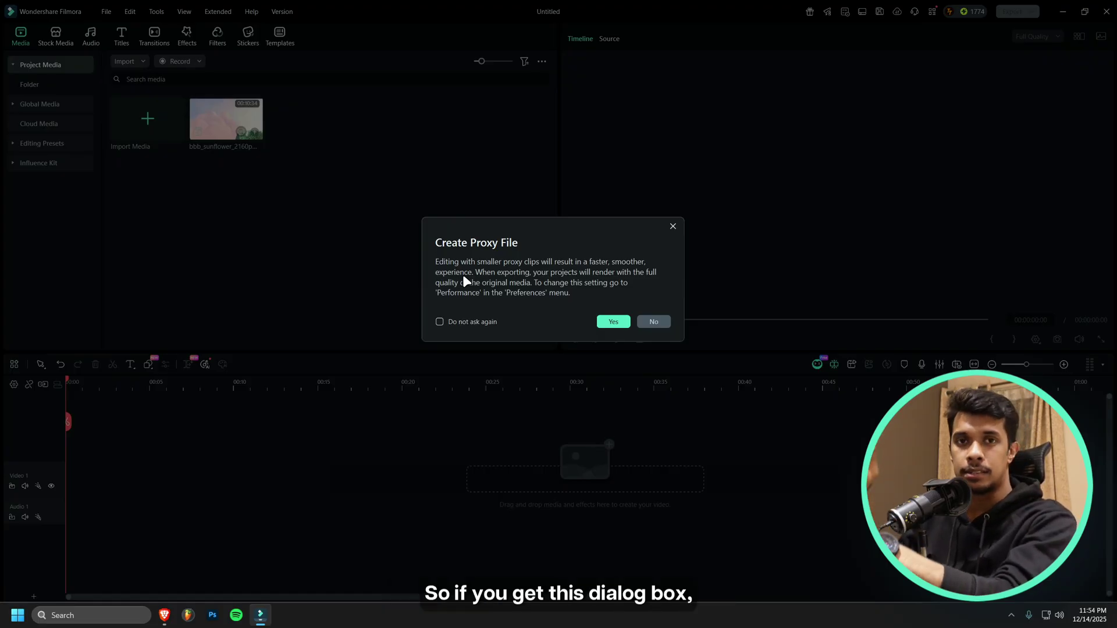
left_click(613, 322)
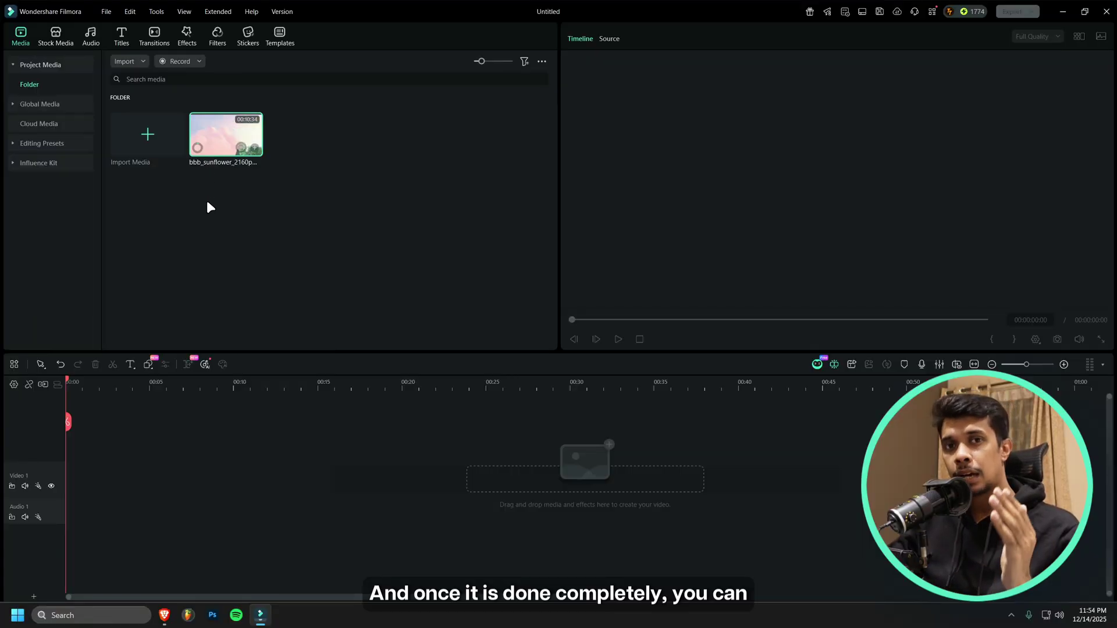
- Place the imported clip at the start of the Video 1 track and match the project settings to 3840x2160 60fps
left_click_drag(200, 153, 132, 487)
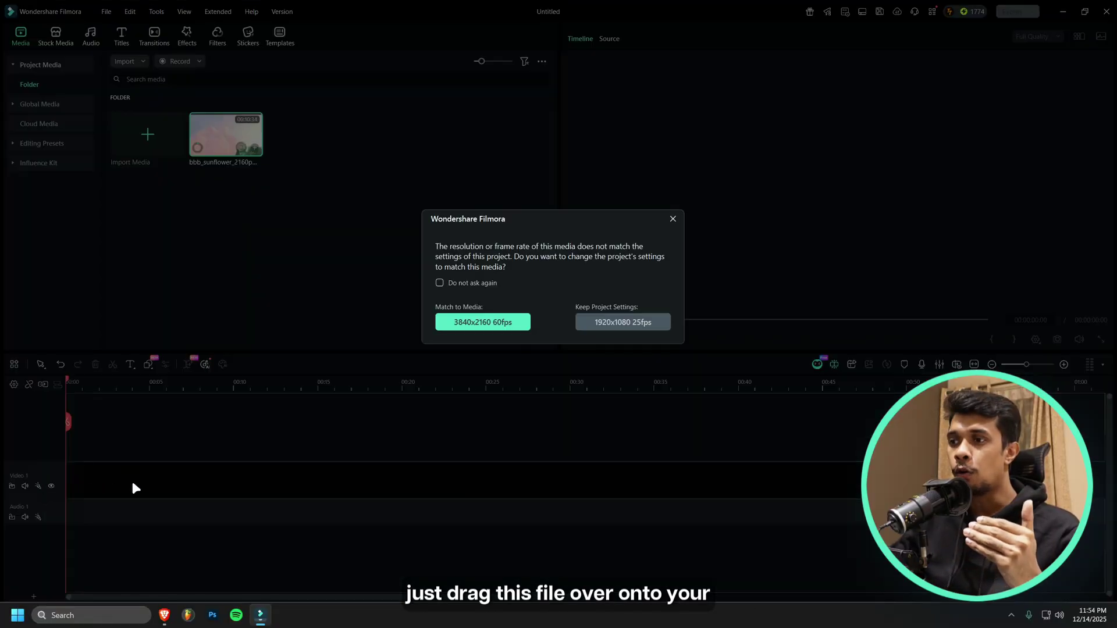
left_click(459, 326)
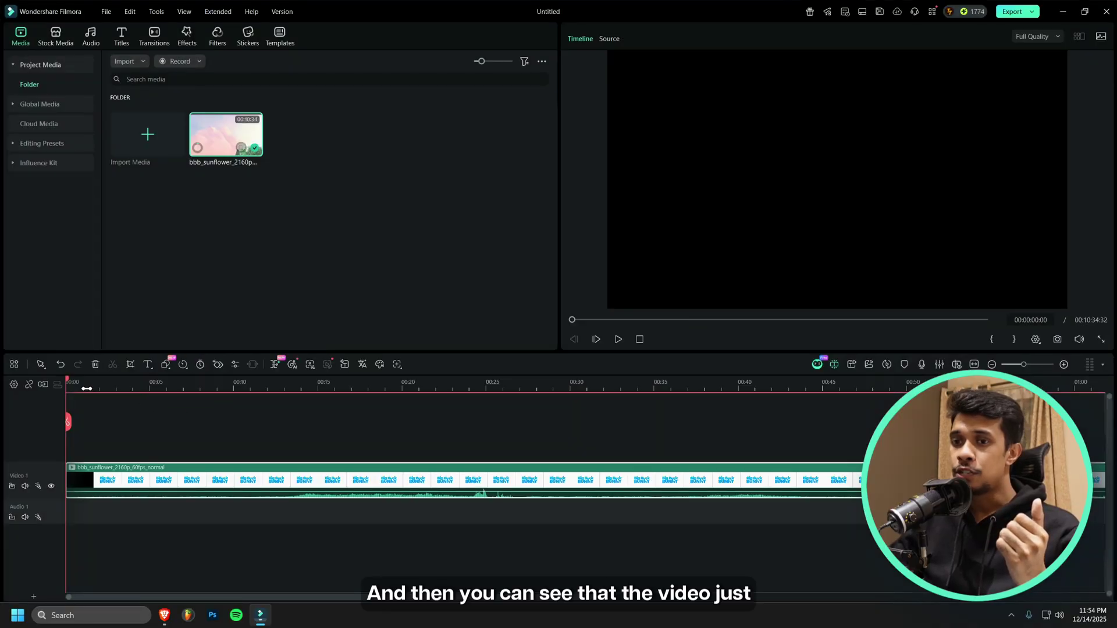
- Scrub and play the clip at several points along the timeline to check how smoothly the preview runs
left_click_drag(67, 378, 415, 385)
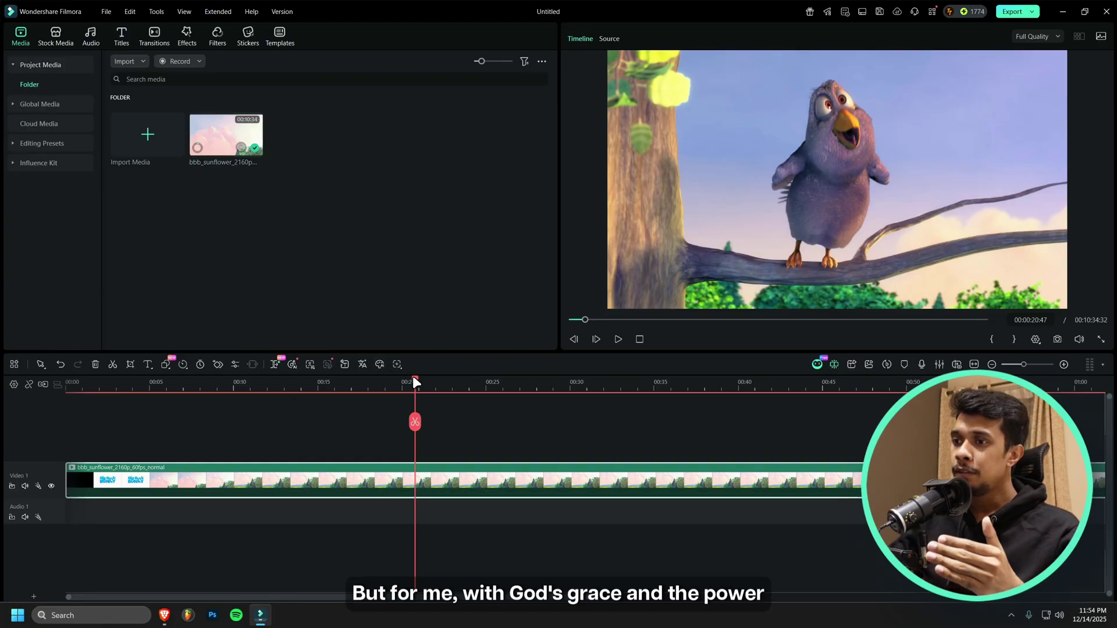
left_click_drag(416, 381, 493, 389)
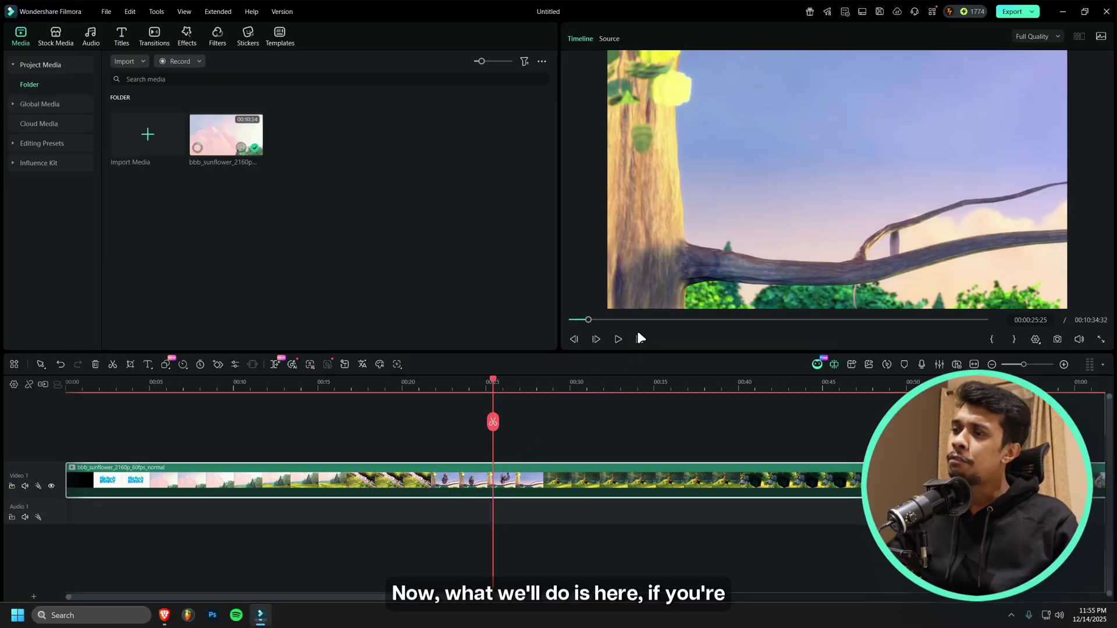
left_click(618, 340)
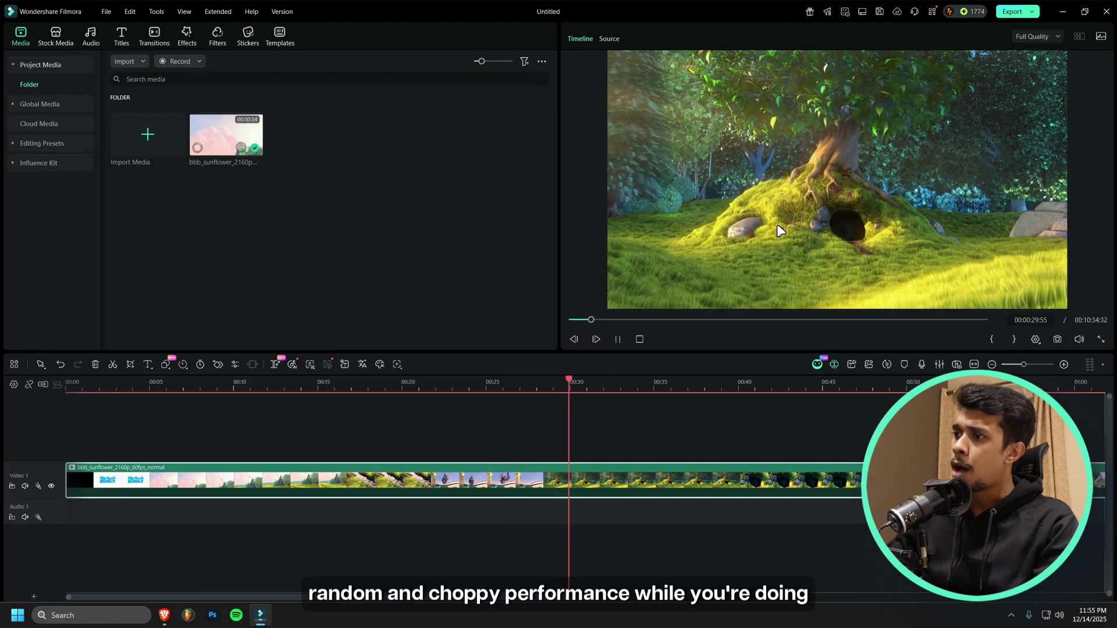
left_click(618, 339)
left_click(1012, 365)
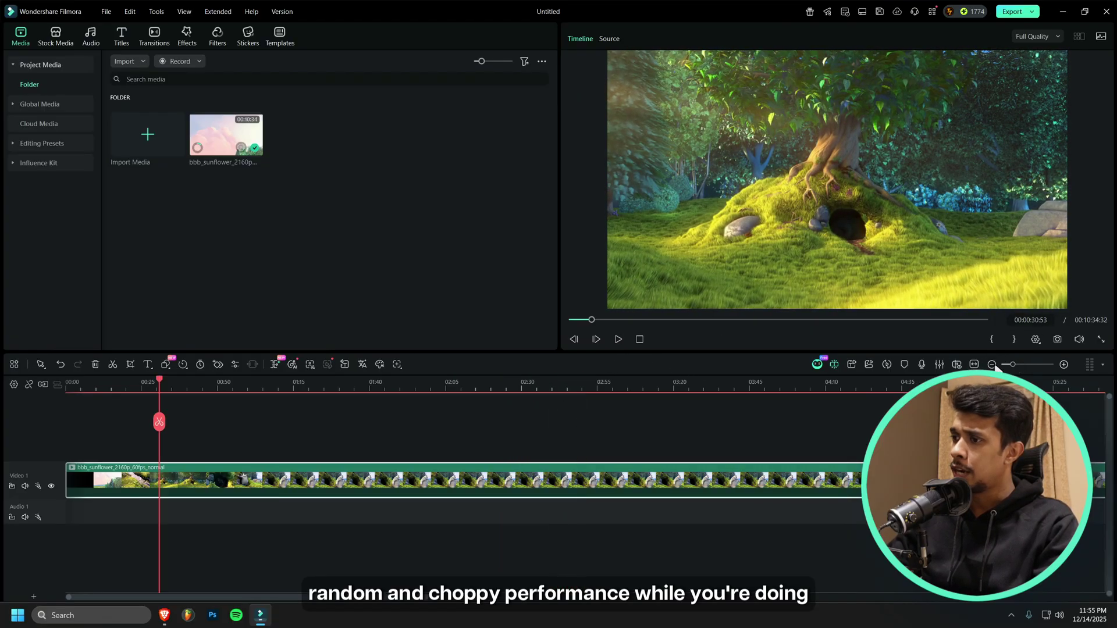
left_click(669, 386)
key("space")
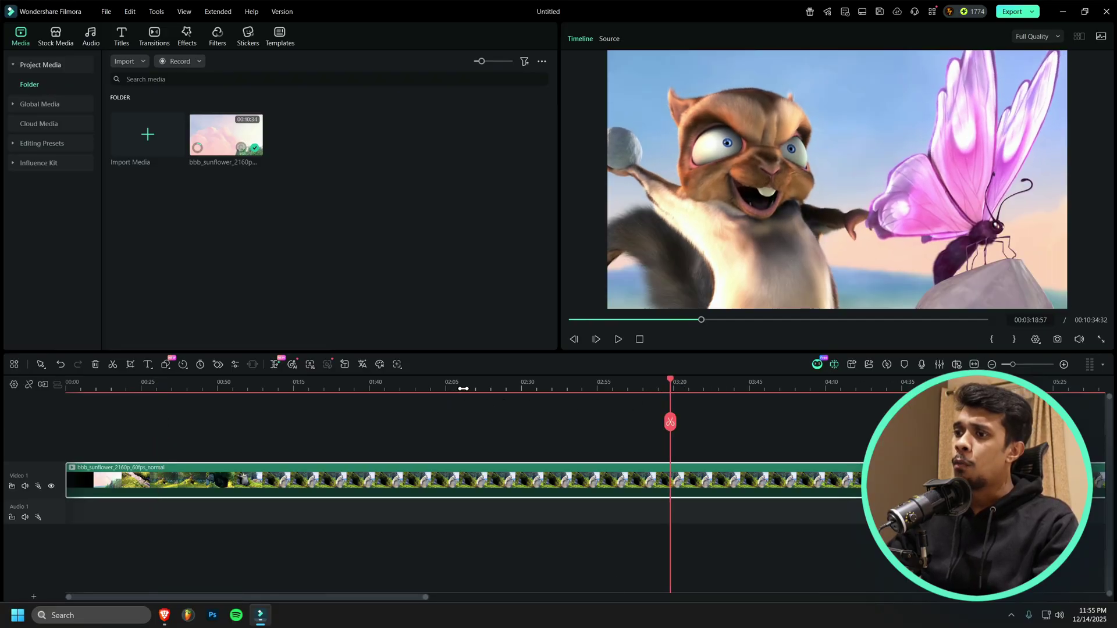
left_click(467, 385)
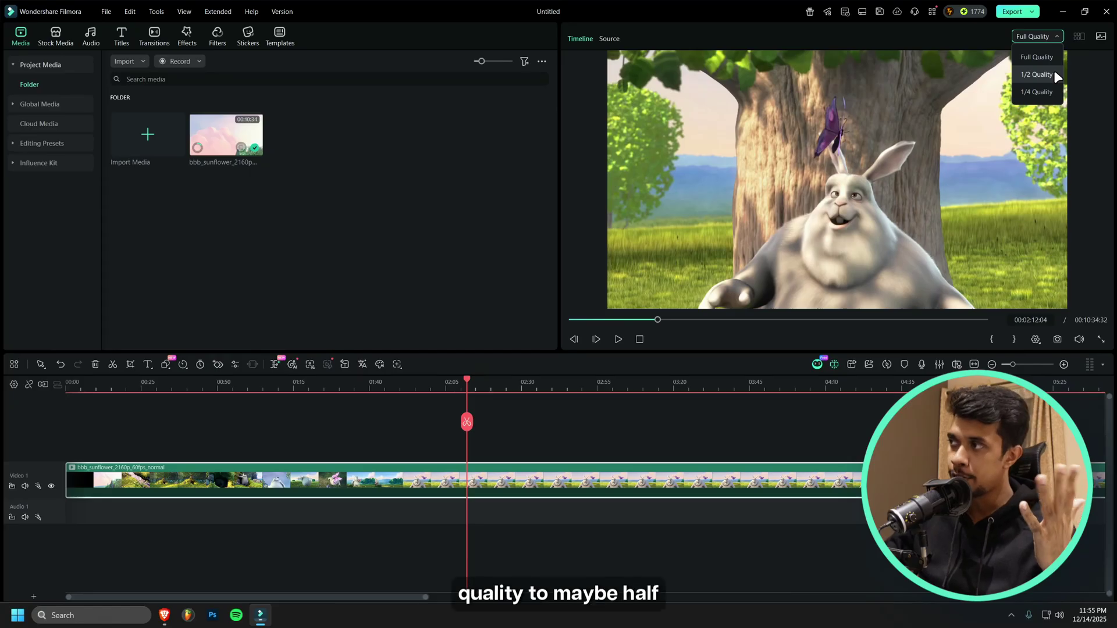
- Try 1/2 Quality for the preview playback and settle on 1/4 Quality
left_click(1054, 74)
left_click(1053, 34)
left_click(1027, 91)
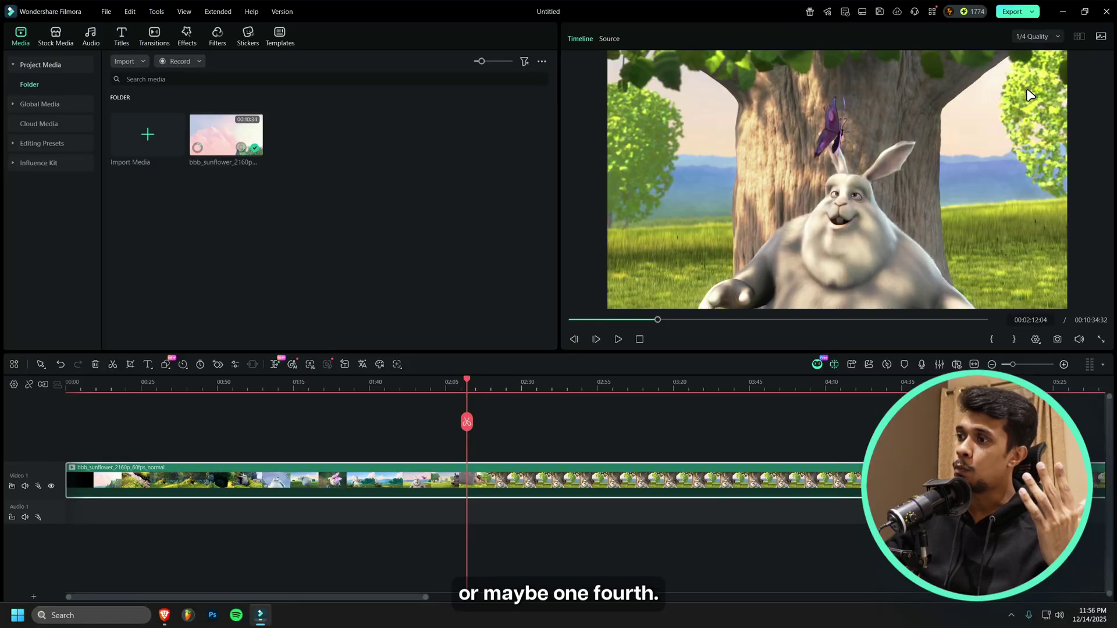
- Play and pause the clip around 02:12 to check playback smoothness at the reduced preview quality
left_click(618, 340)
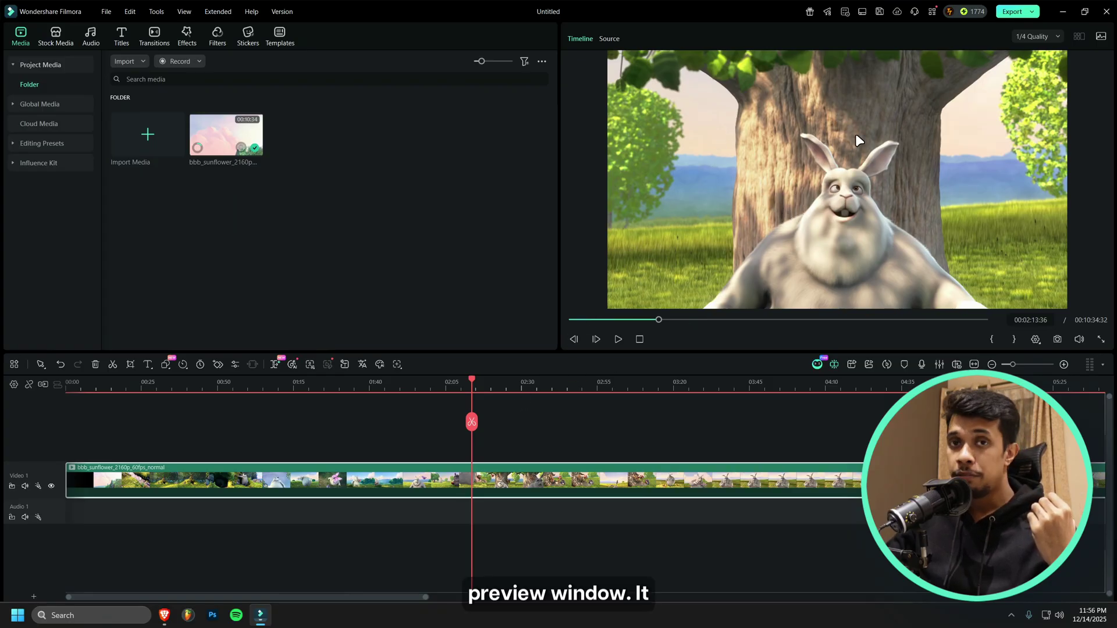
left_click(618, 339)
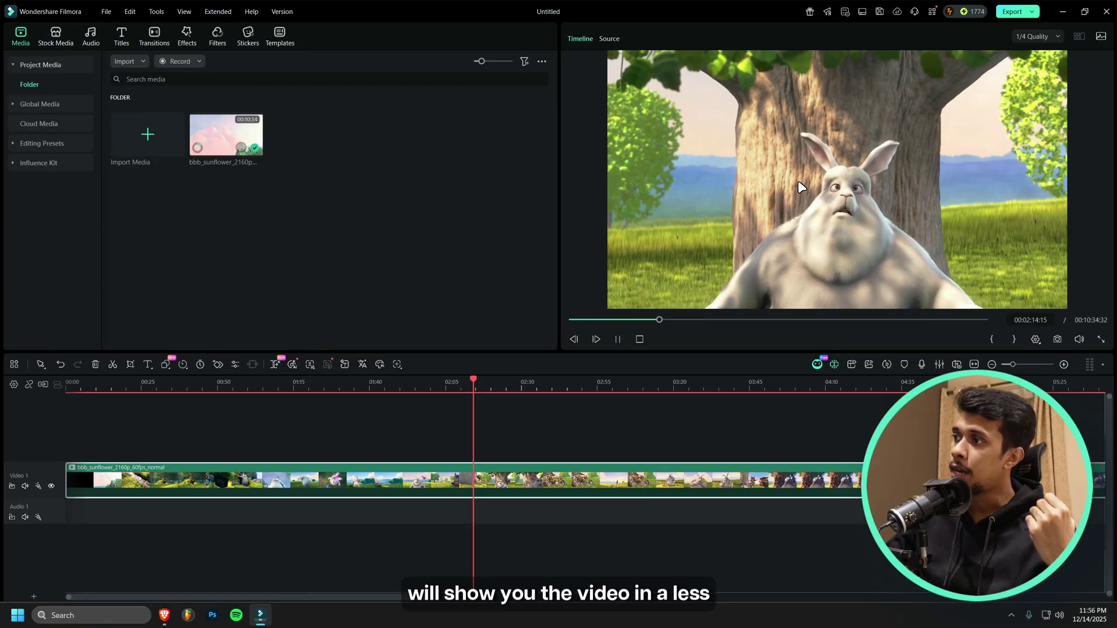
left_click(617, 339)
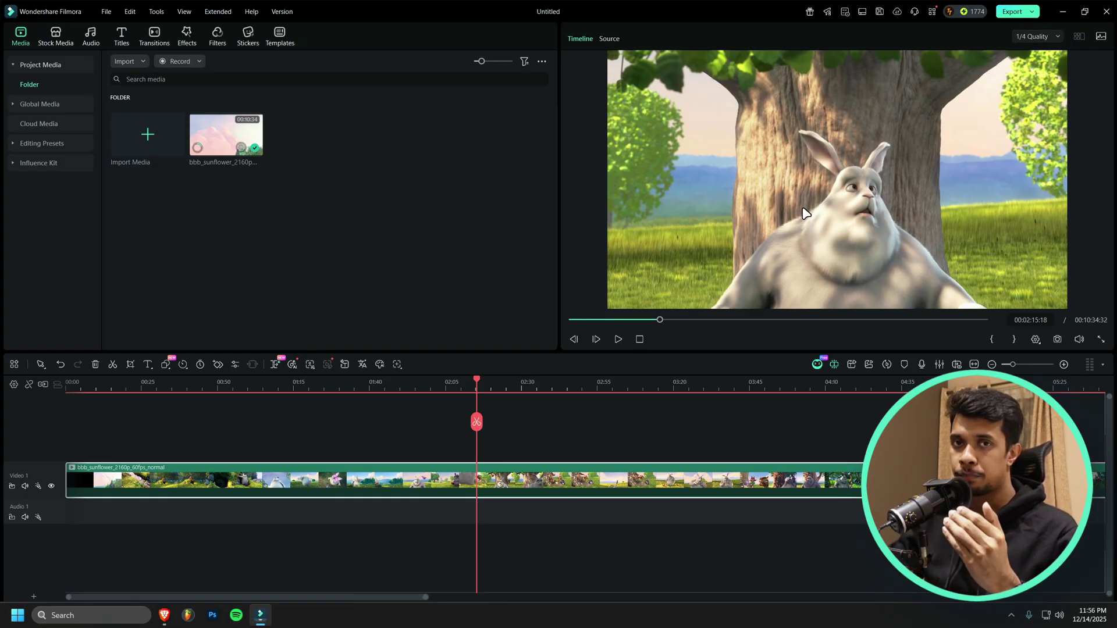
- Try Full Quality and 1/2 Quality for the preview playback and return it to 1/4 Quality
left_click(1032, 38)
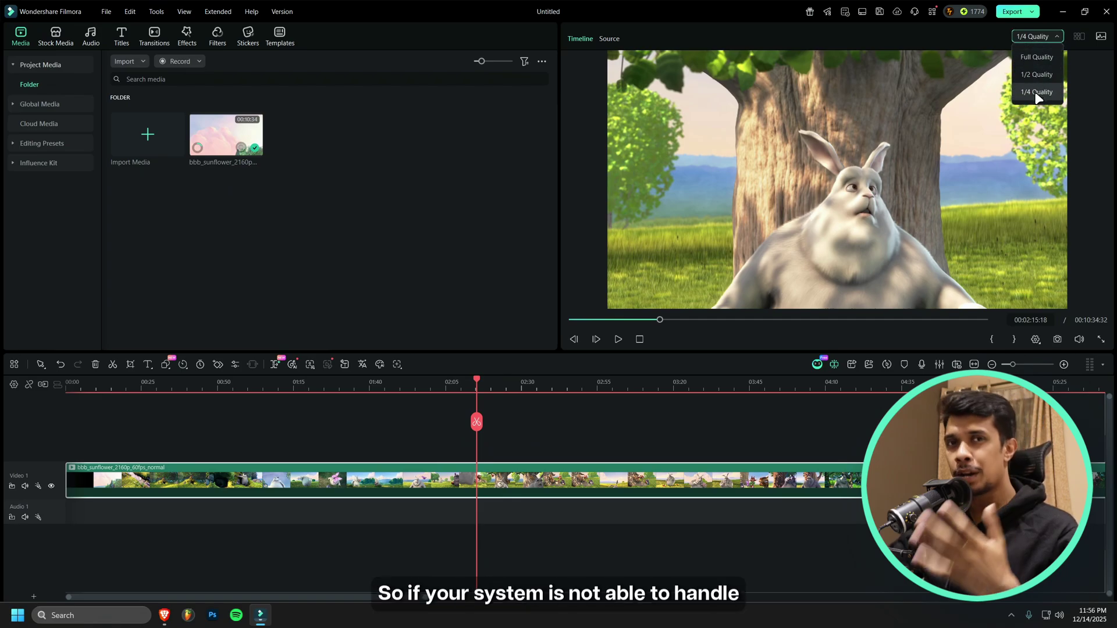
left_click(1037, 57)
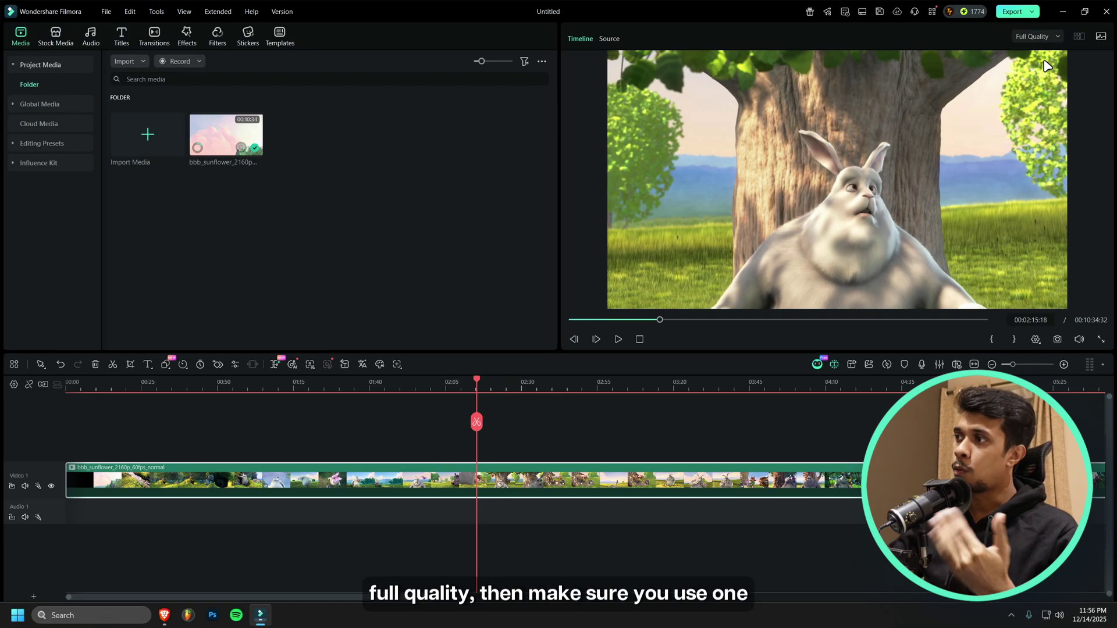
left_click(1037, 36)
left_click(1037, 75)
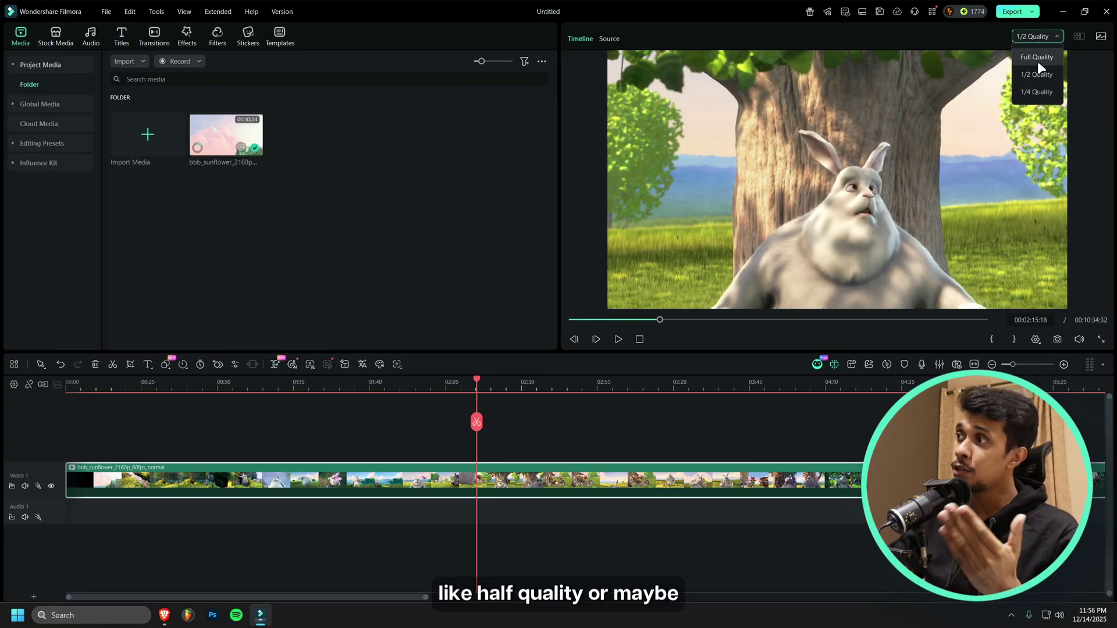
left_click(1035, 92)
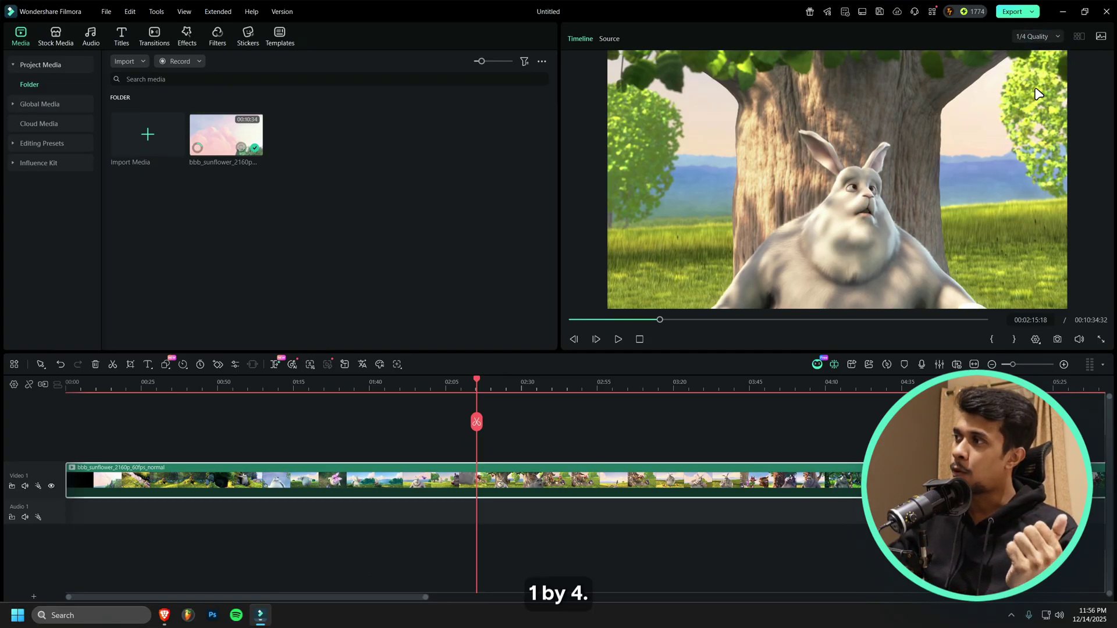
- Move the playhead to about 02:29 and play the clip briefly to check the preview at 1/4 Quality
left_click(517, 388)
left_click(618, 339)
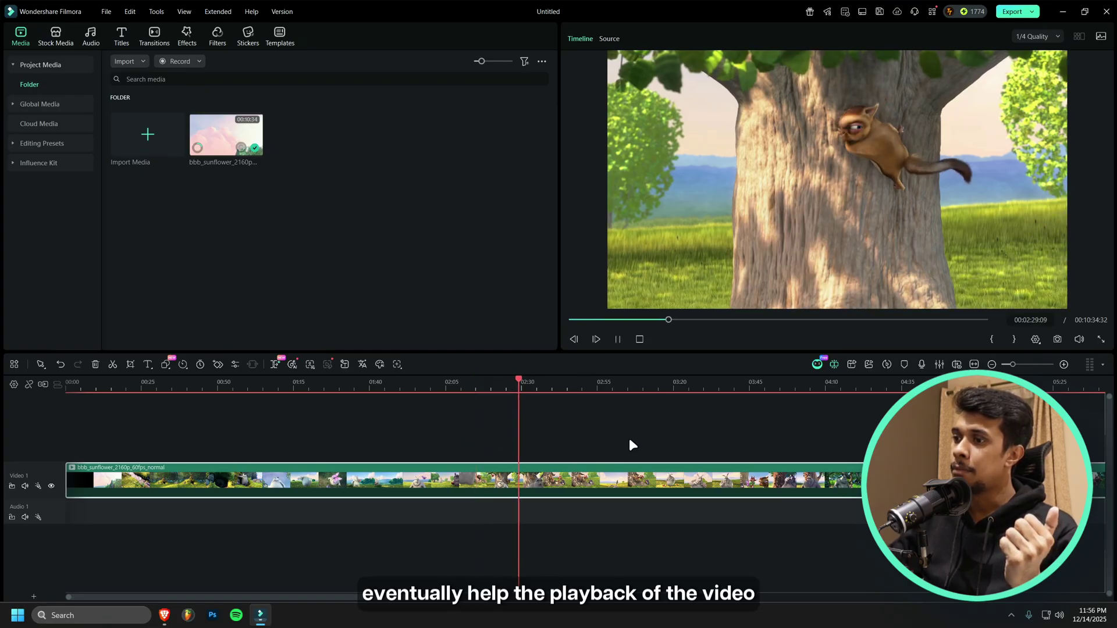
left_click(618, 339)
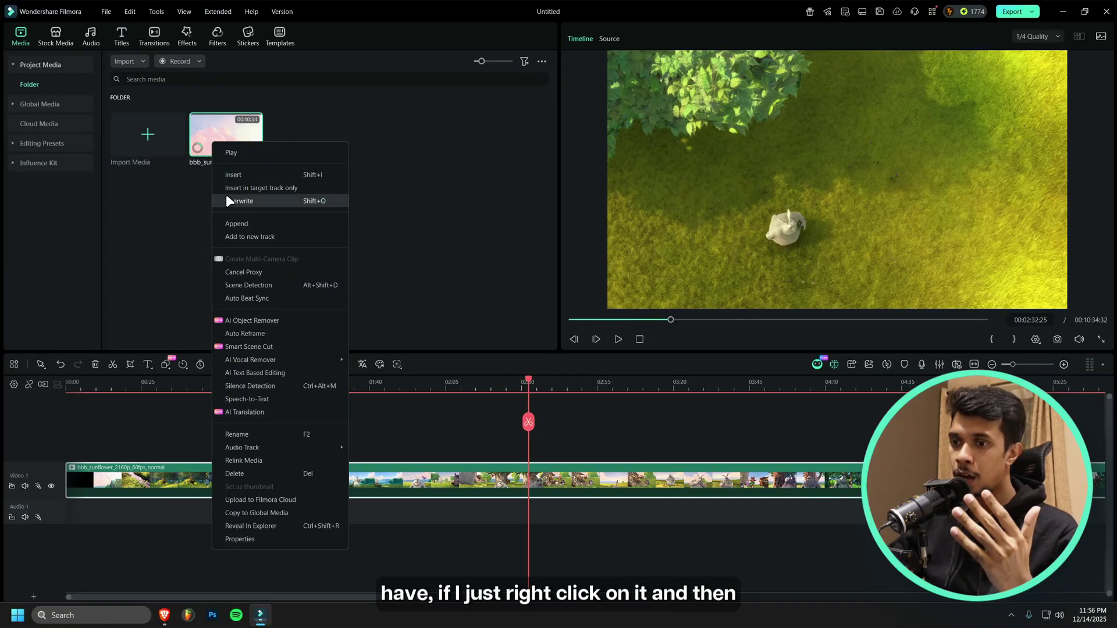
- Check the source clip's resolution, frame rate and bit rate in its properties and compare them with the project settings
left_click(274, 536)
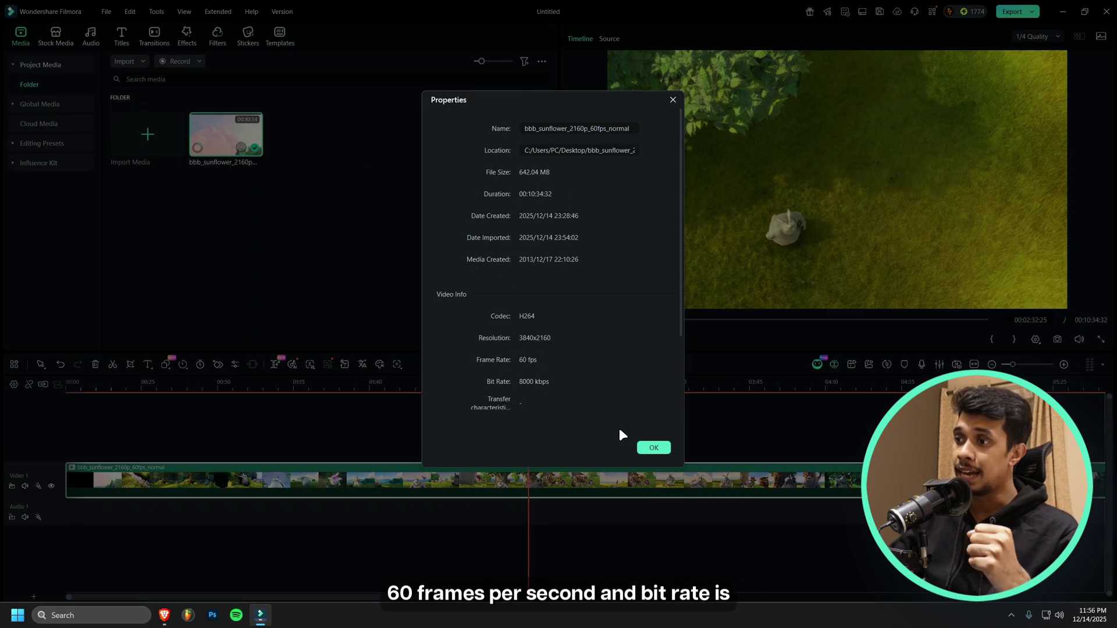
left_click(653, 447)
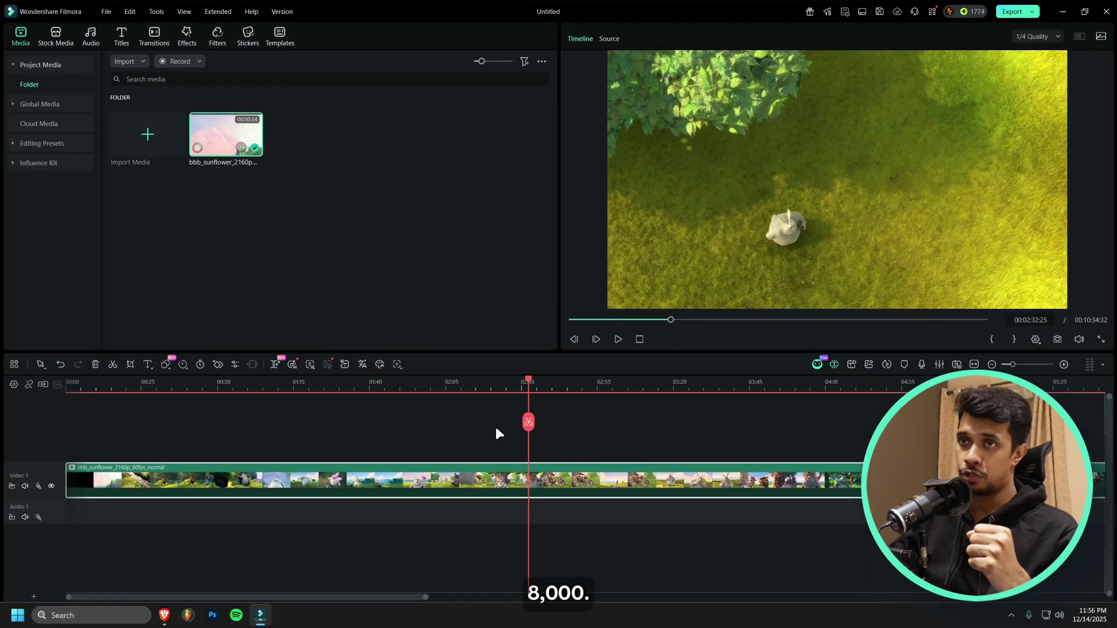
left_click(106, 11)
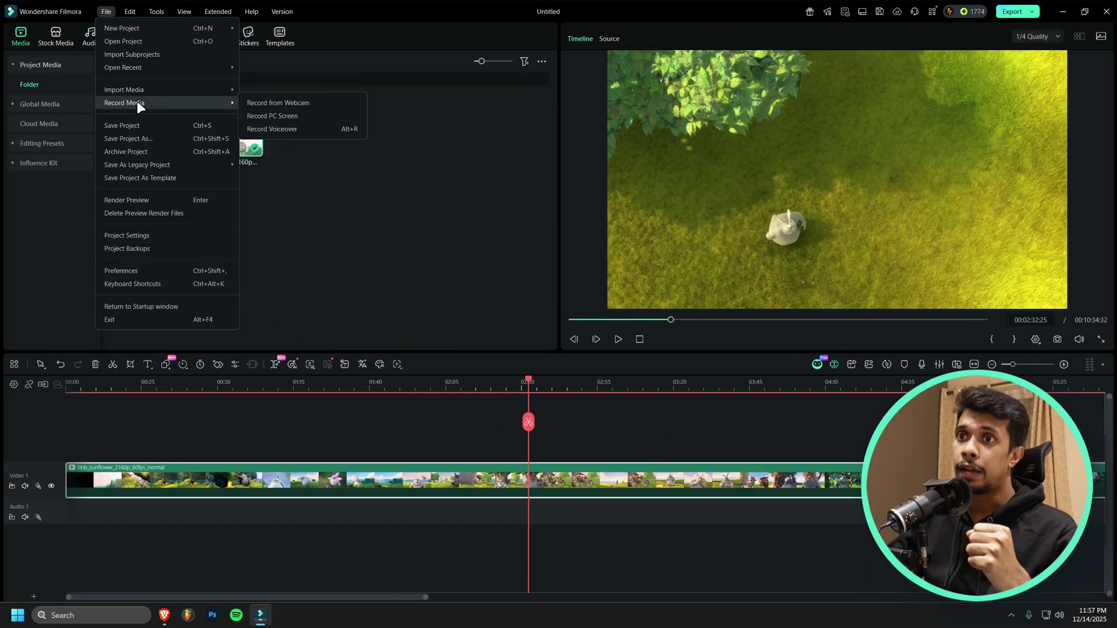
left_click(169, 235)
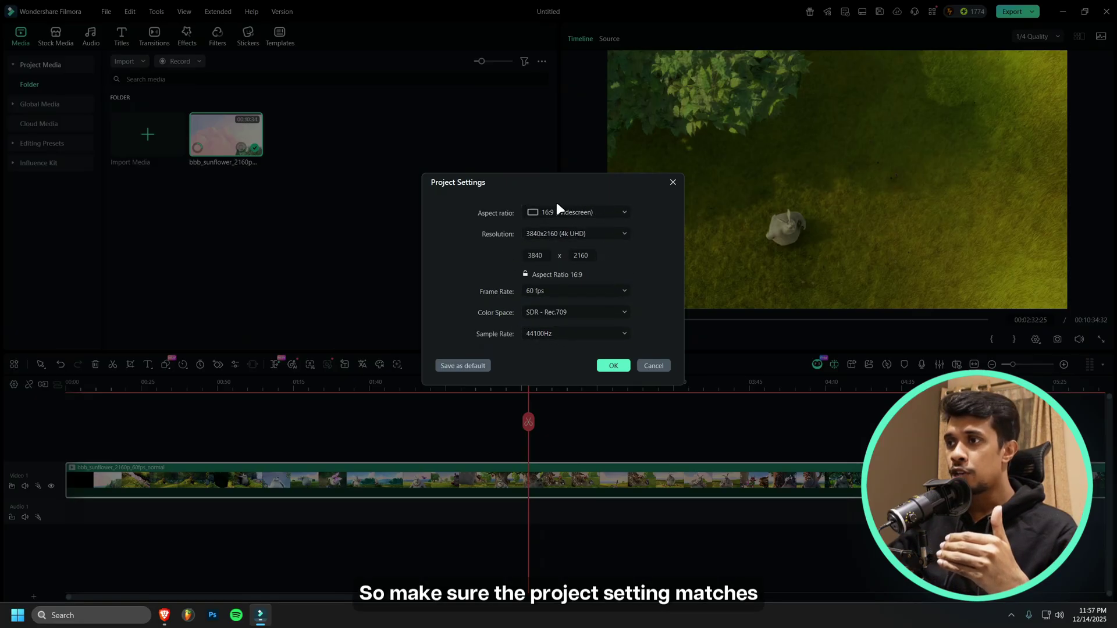
left_click(654, 366)
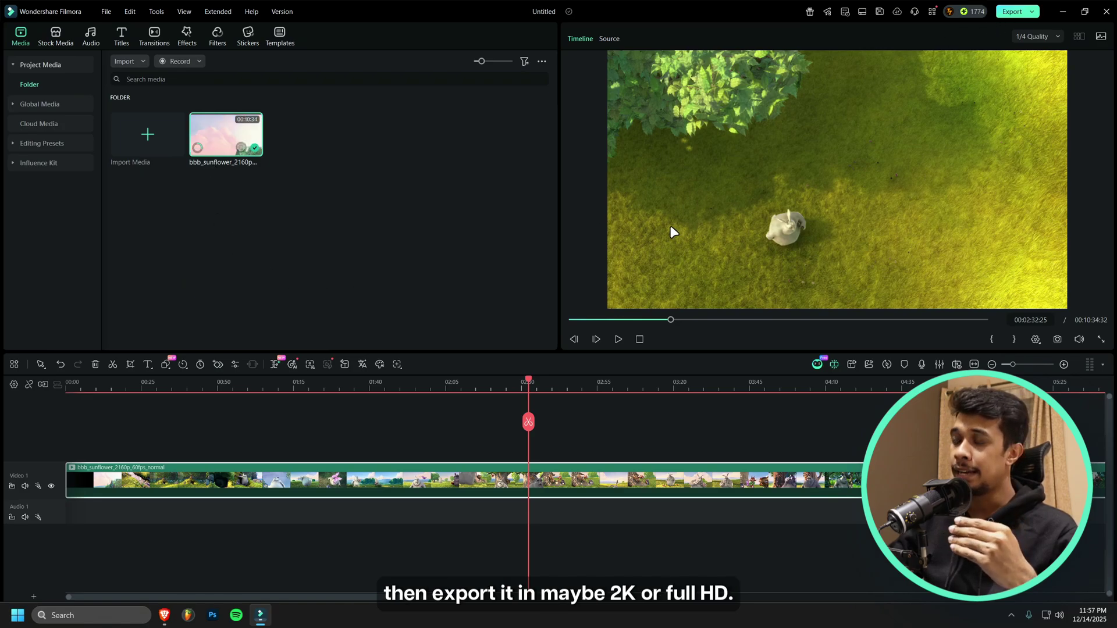
- Try 1920*1080 as the export resolution and leave the export settings without exporting
key("ctrl+e")
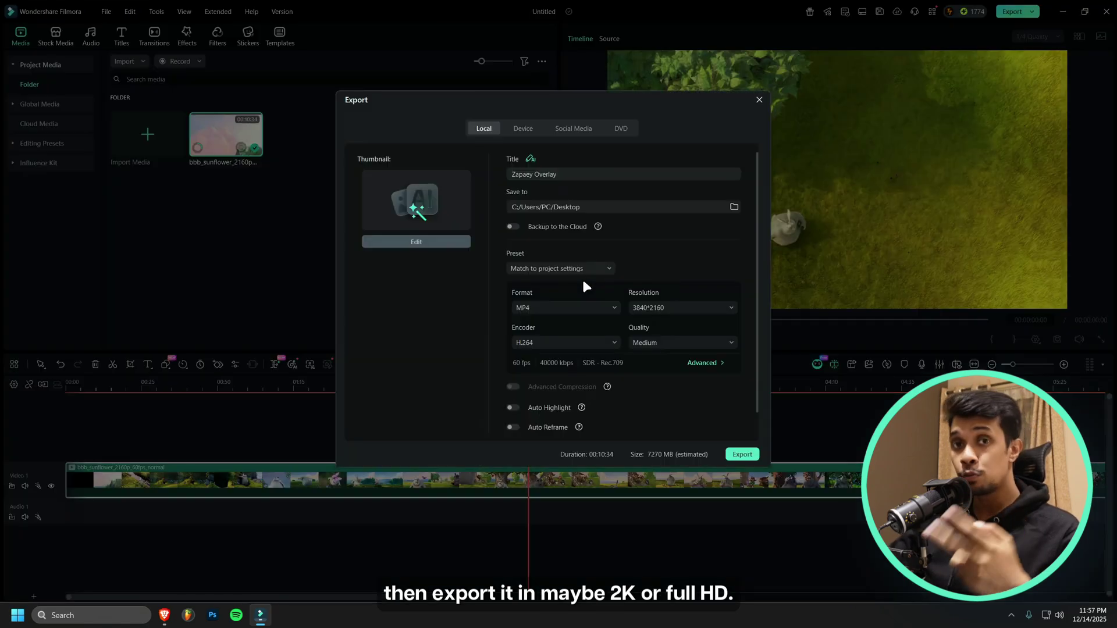
left_click(650, 307)
left_click(672, 450)
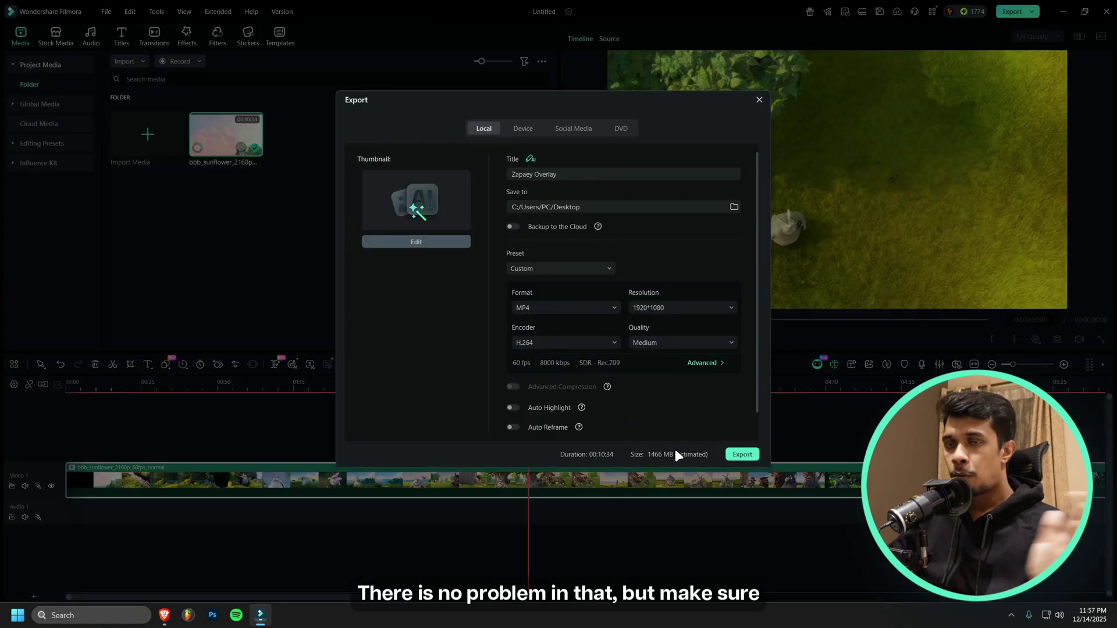
left_click(759, 100)
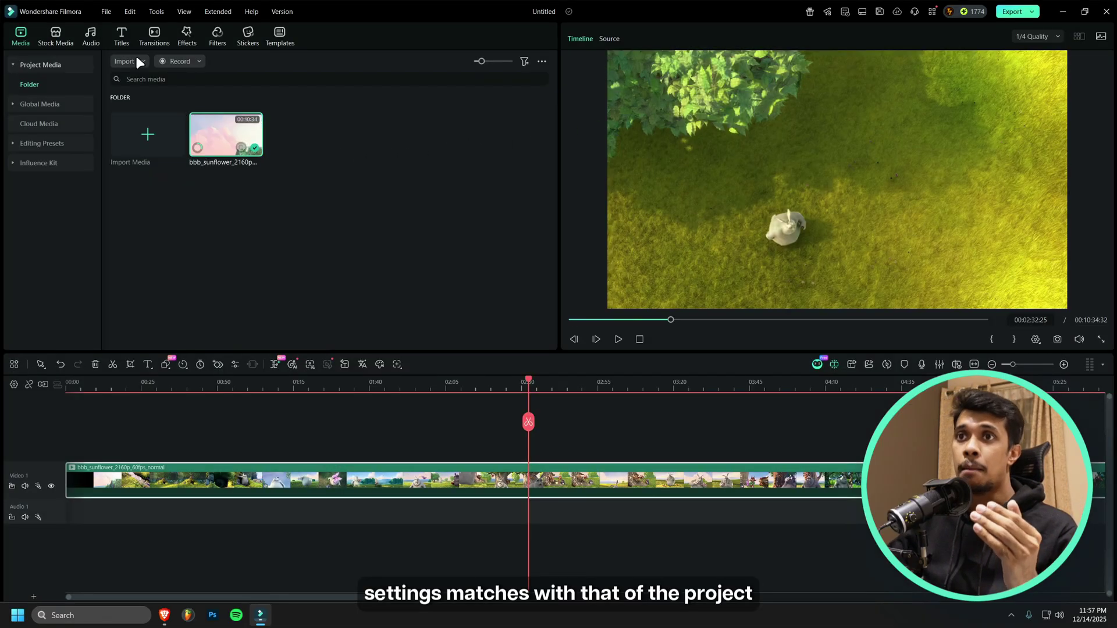
- Review the project settings again for resolution and frame rate and close them without changes
left_click(108, 10)
left_click(171, 236)
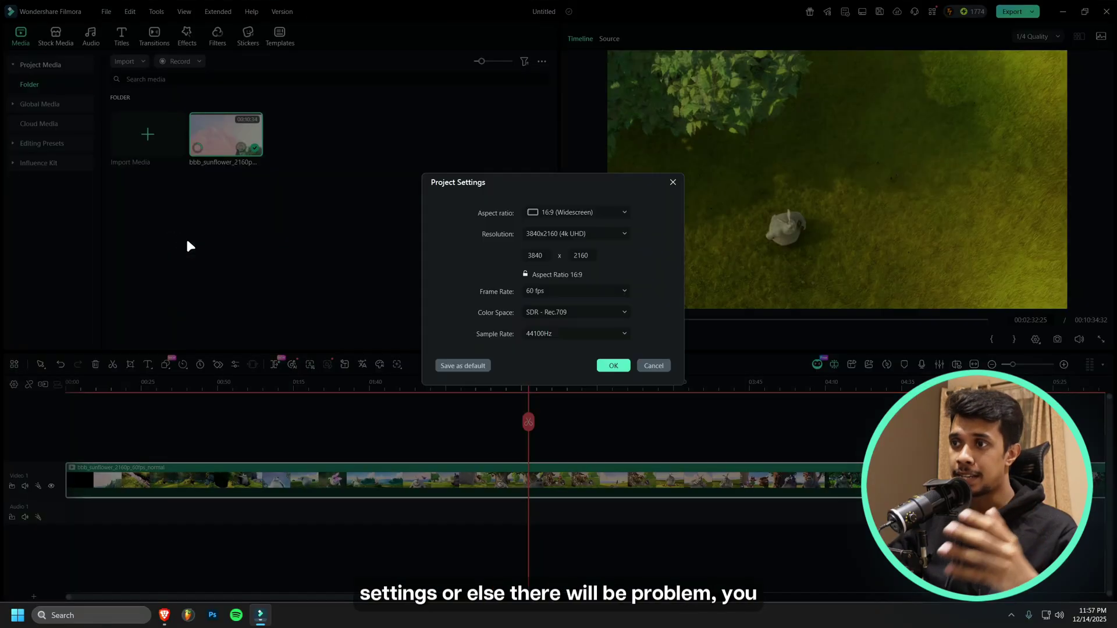
left_click(651, 366)
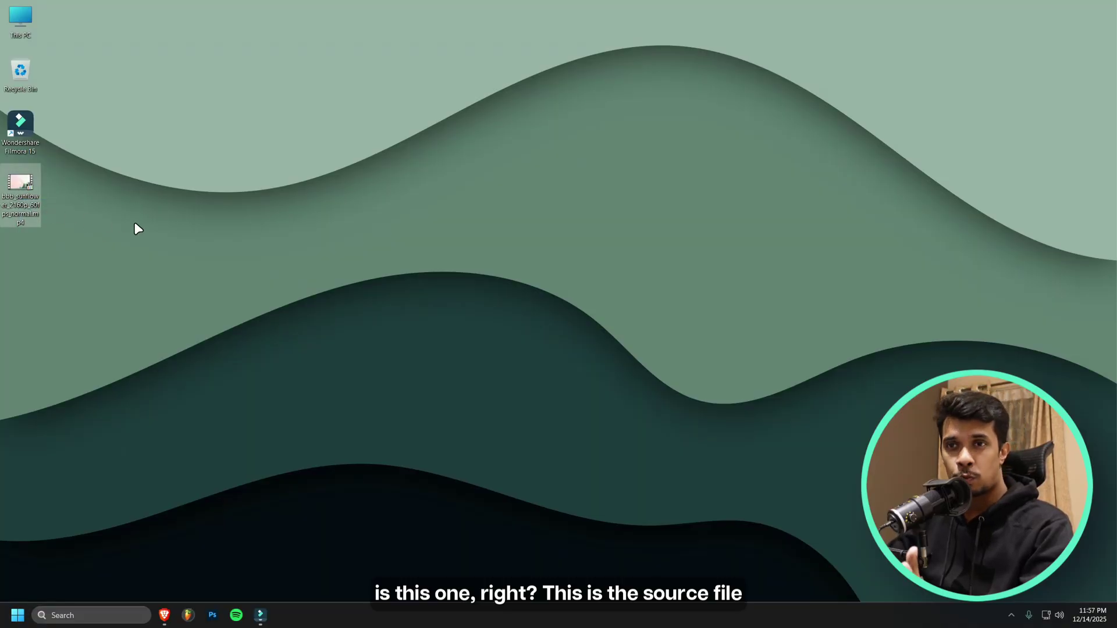
left_click(84, 216)
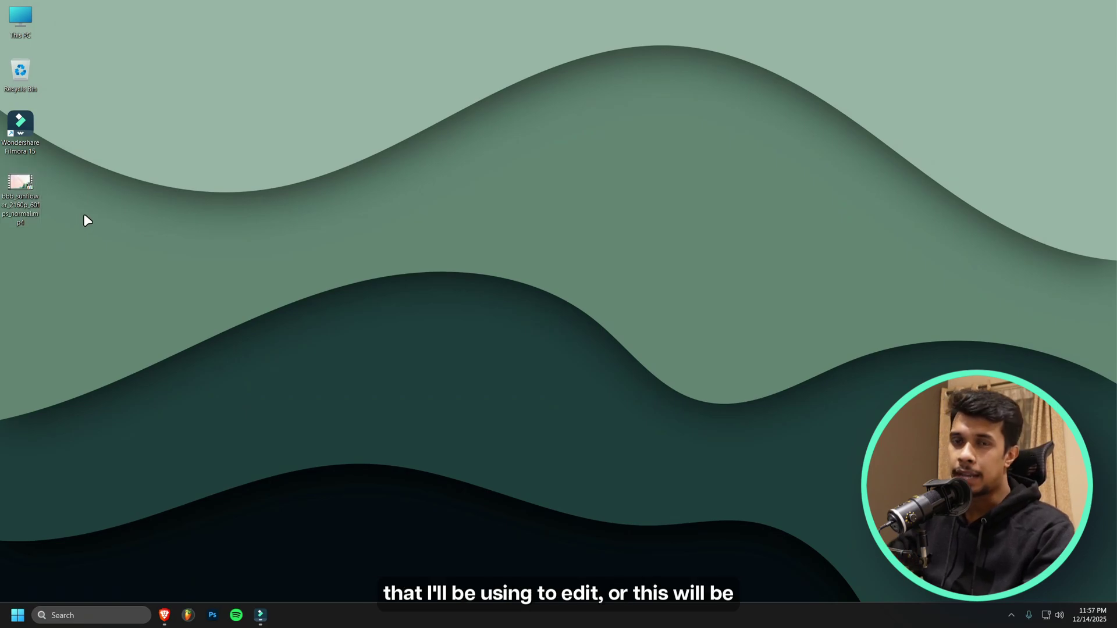
left_click_drag(71, 243, 29, 202)
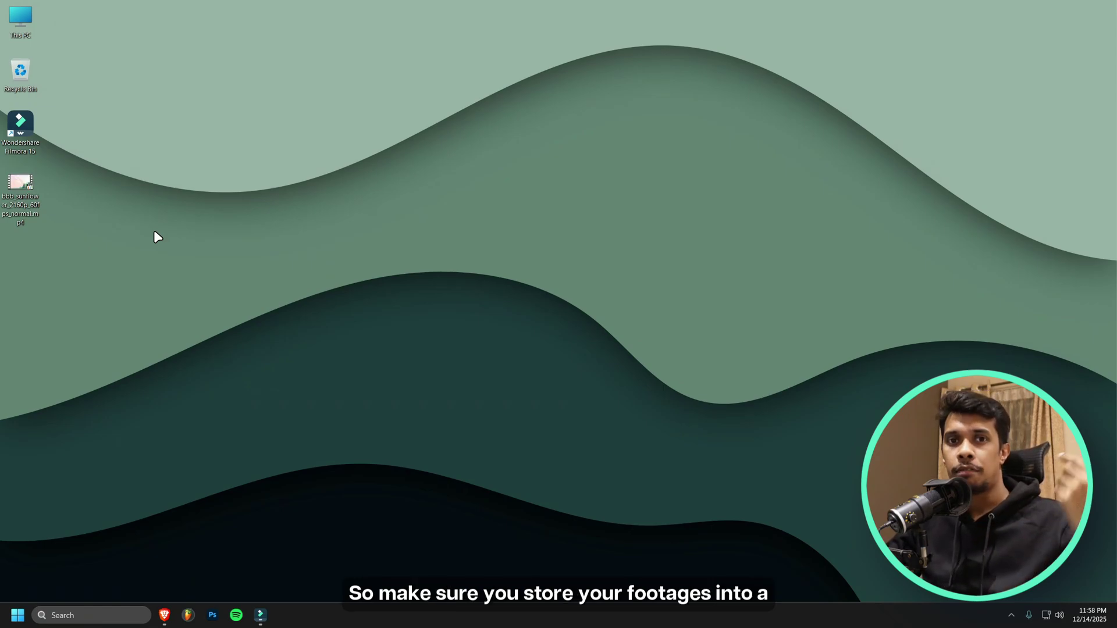
- Switch back to Filmora and scrub the clip to about 03:04 and 03:27 to check the preview
left_click(263, 615)
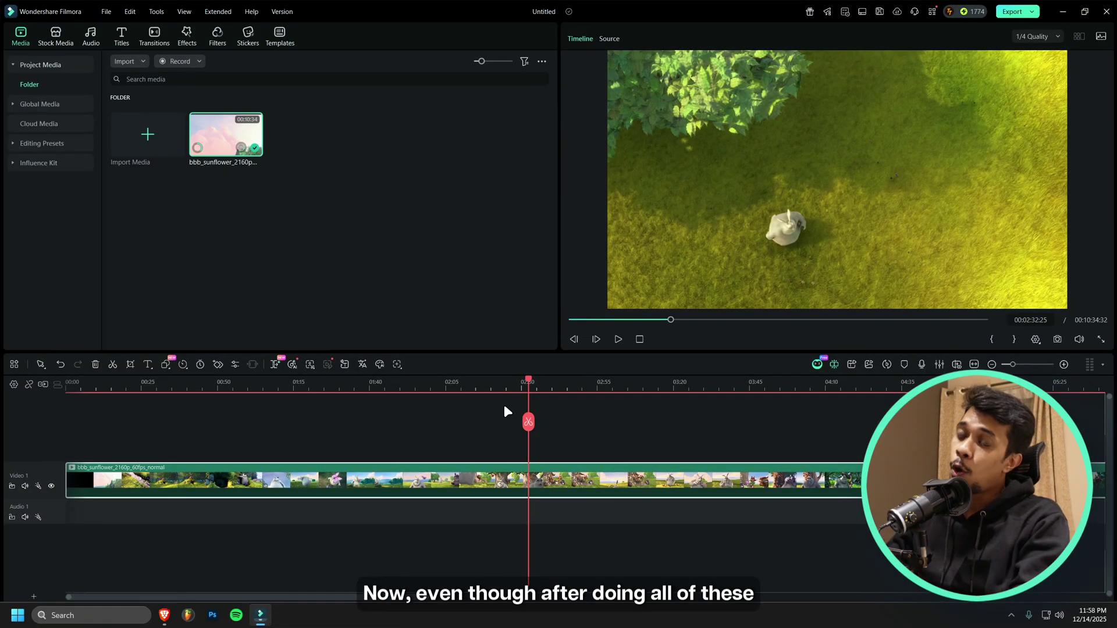
left_click(626, 384)
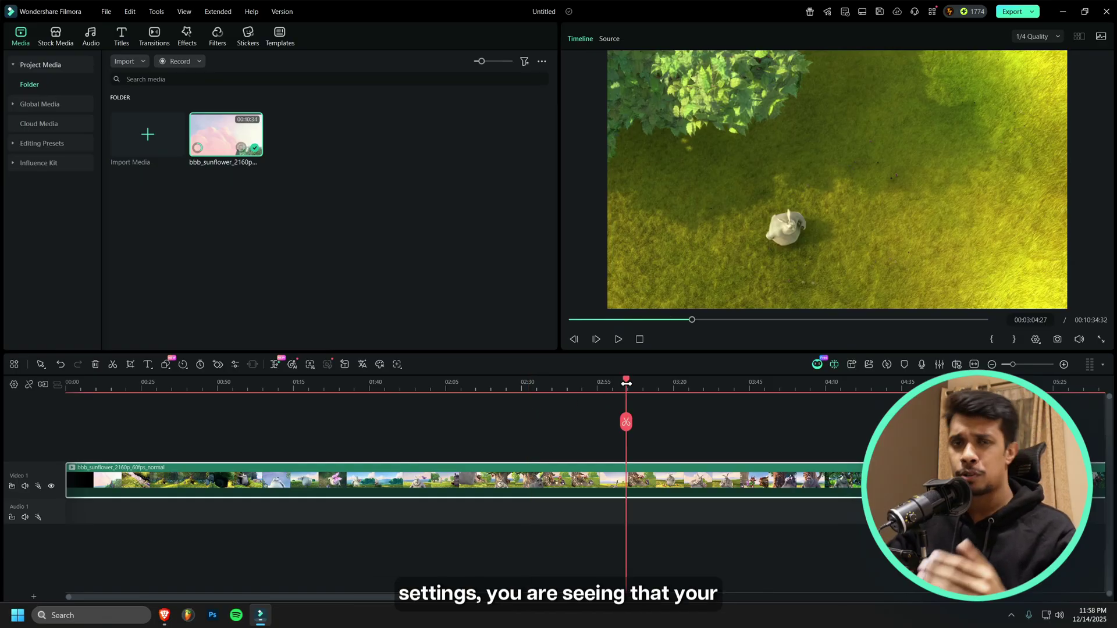
left_click(691, 383)
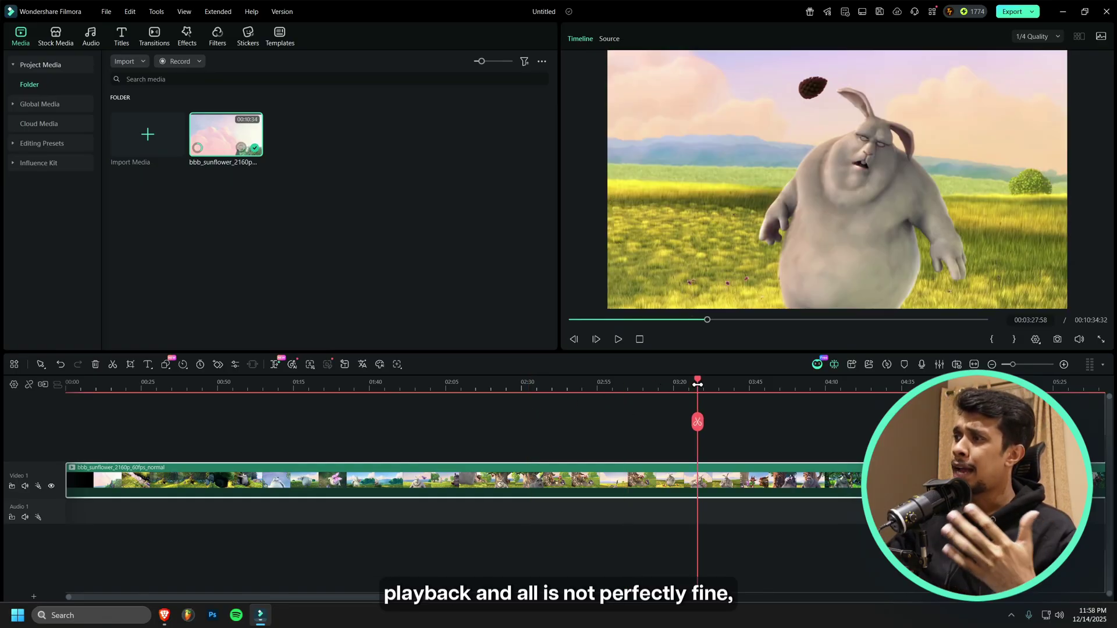
- Minimize Filmora, check Windows Update in the Windows Settings for available updates, and close Settings
left_click(1063, 12)
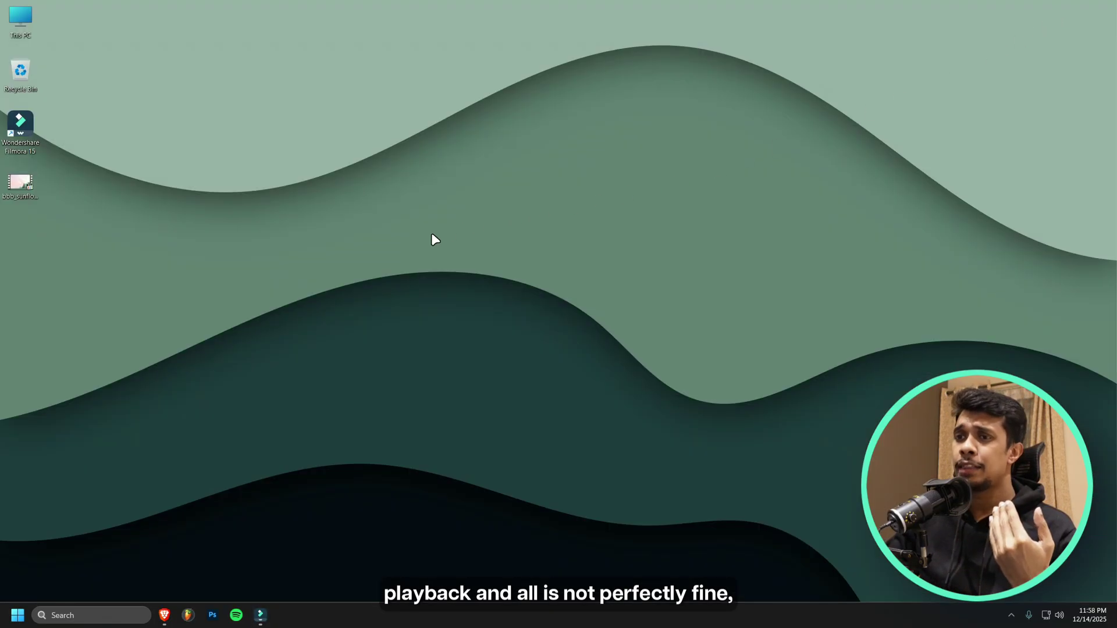
left_click(13, 617)
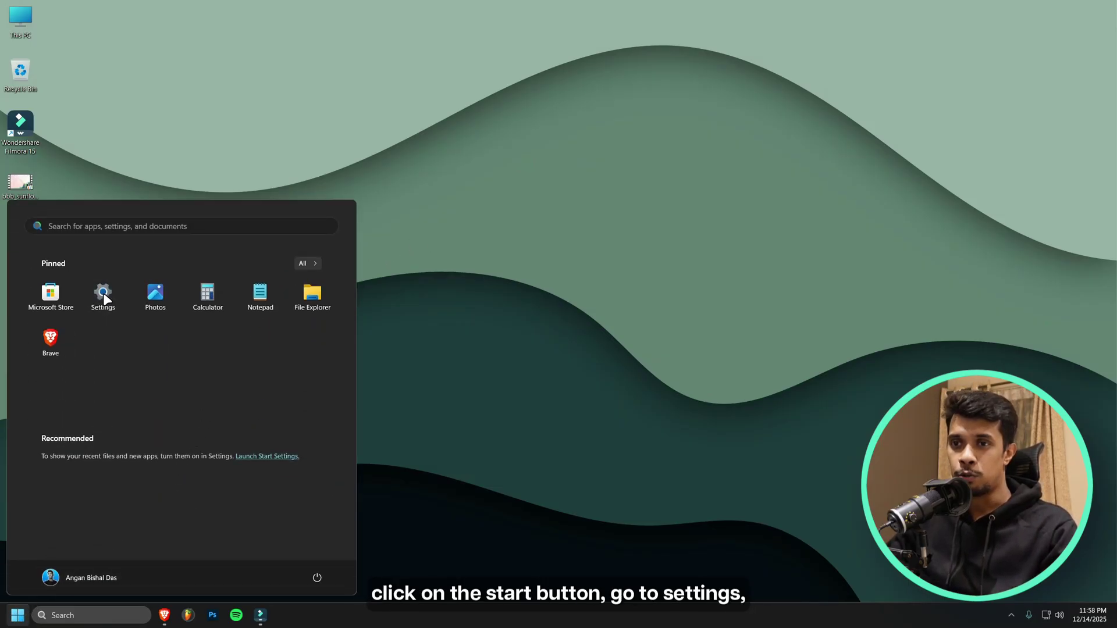
left_click(103, 294)
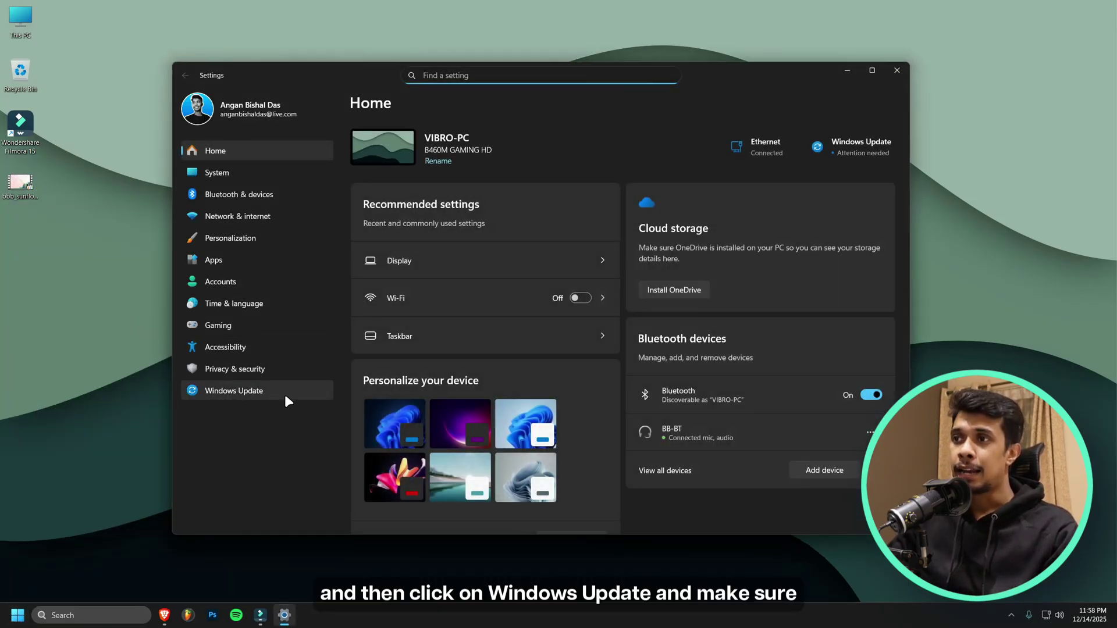
left_click(286, 398)
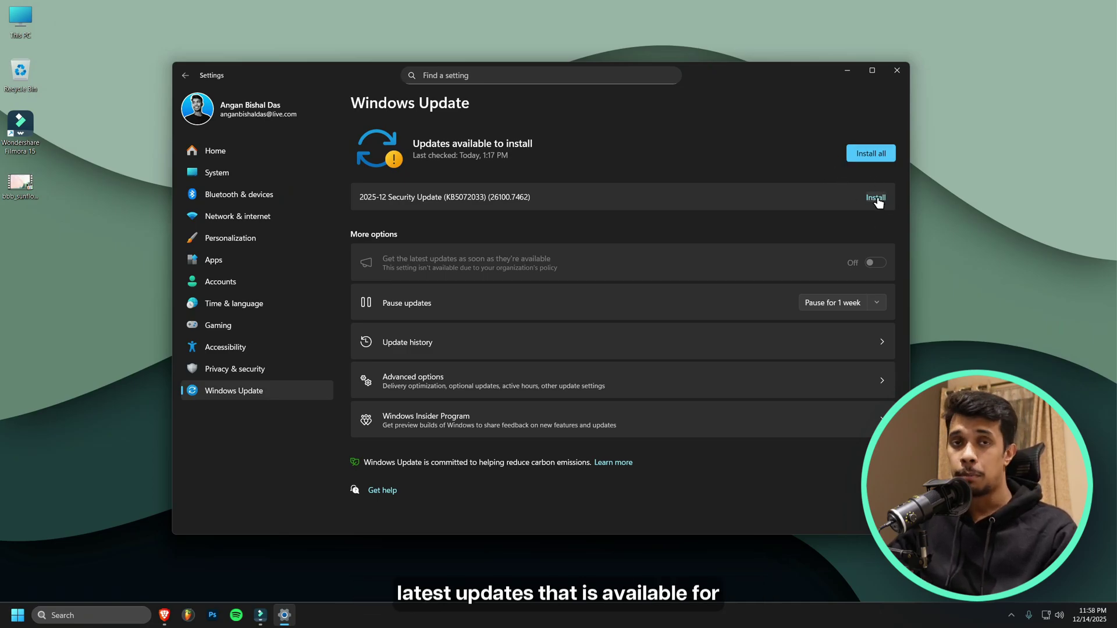
left_click(897, 71)
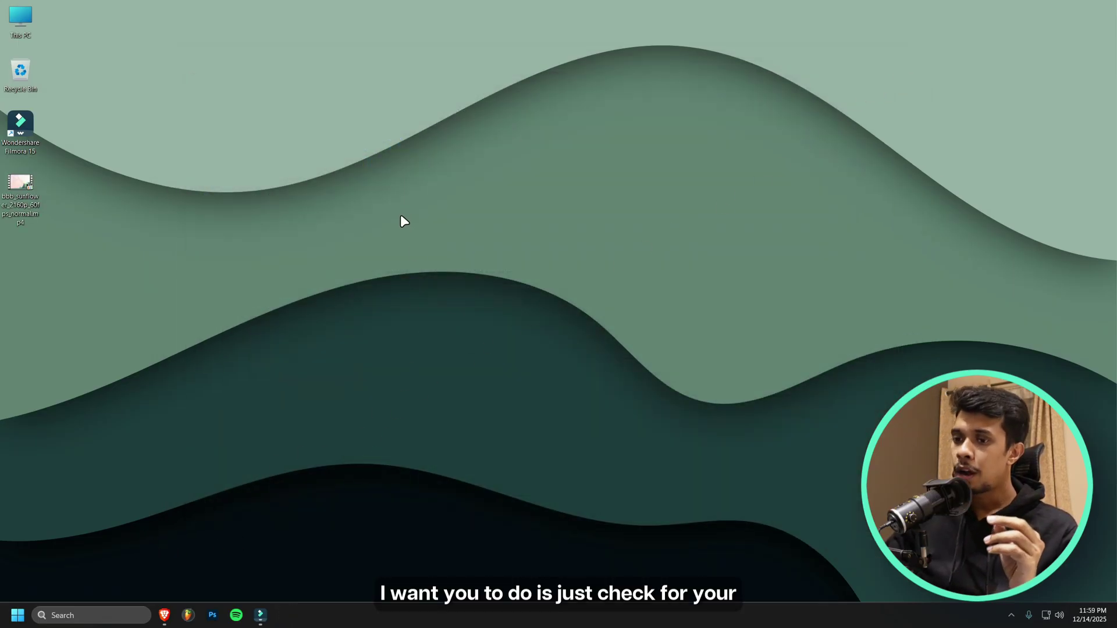
- Look up the graphics card model in Task Manager's performance overview and close Task Manager
right_click(428, 614)
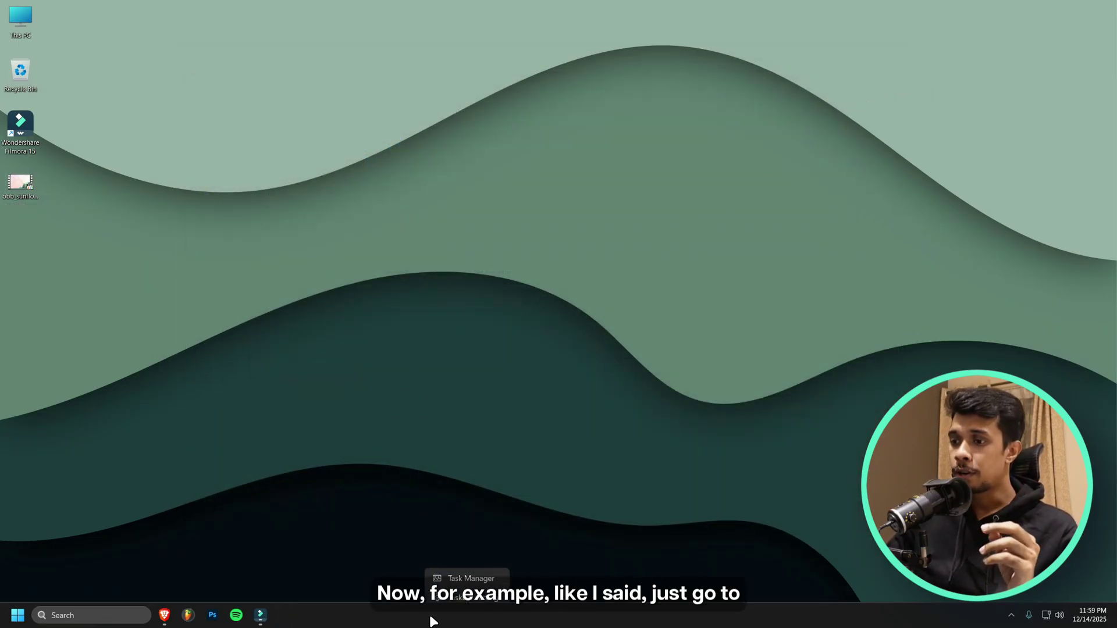
left_click(497, 573)
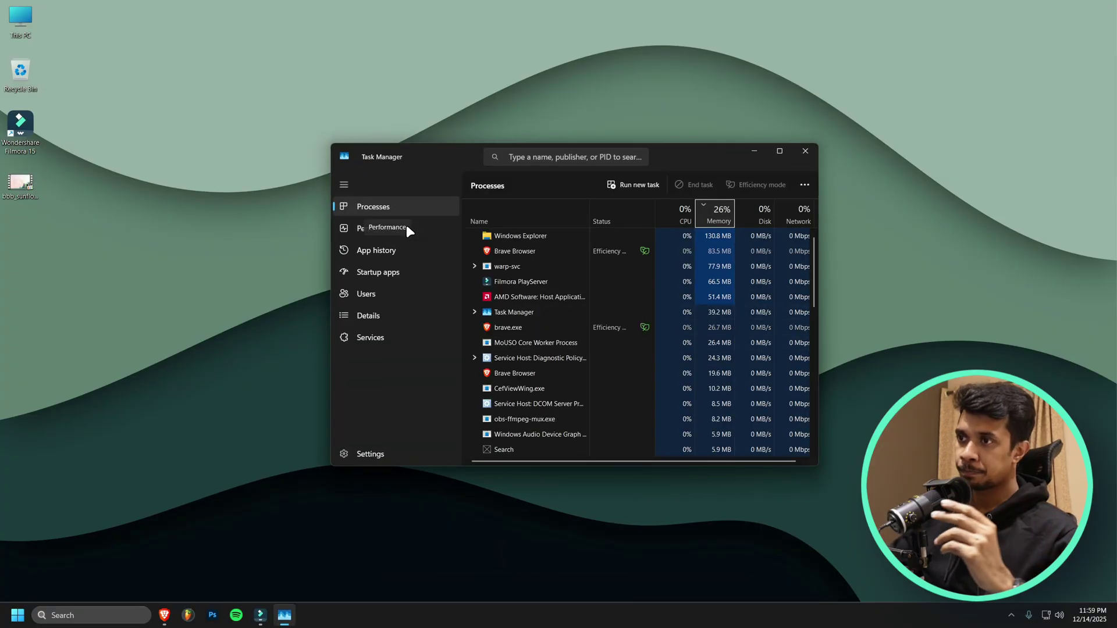
left_click(407, 227)
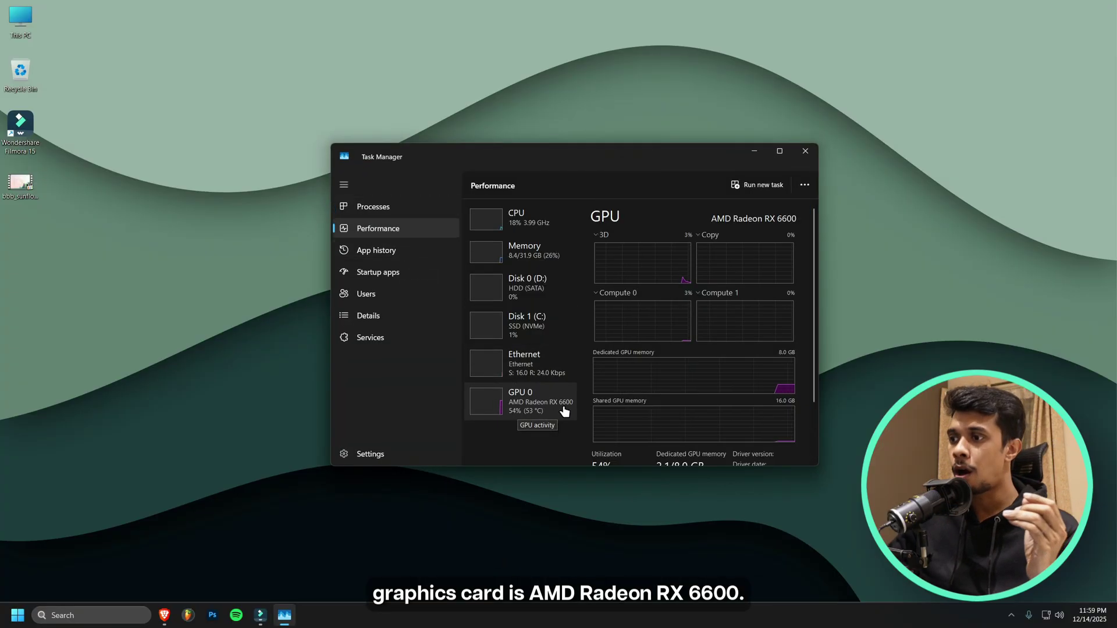
left_click(803, 151)
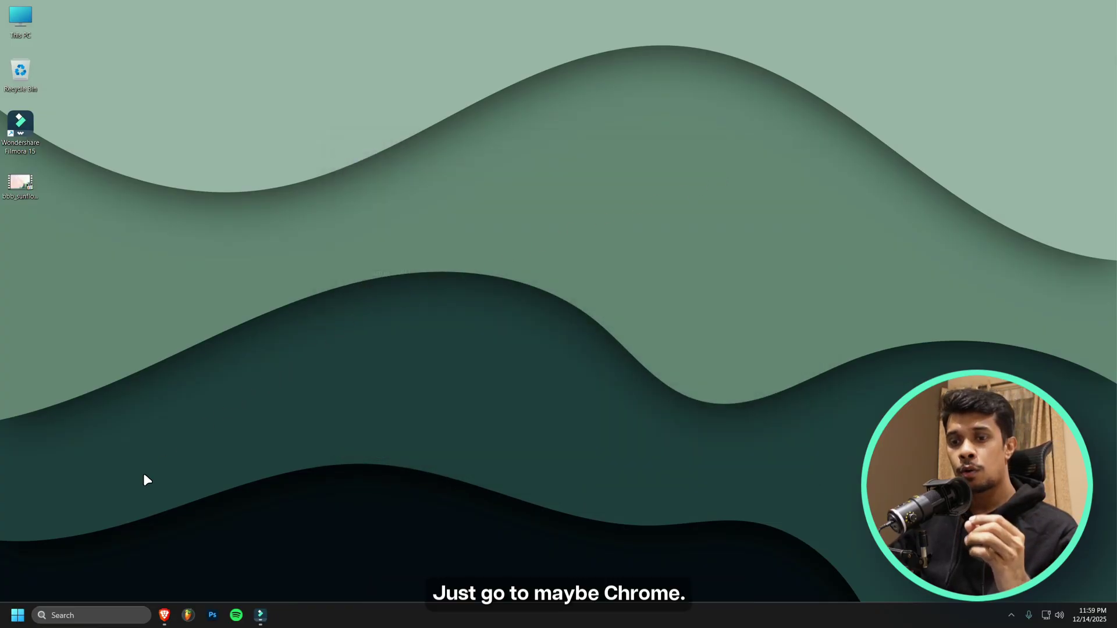
- Open Chrome, search for "rx 6600 latest driver" and open AMD's Radeon RX 6600 drivers page
left_click(17, 615)
type("chr")
key("Return")
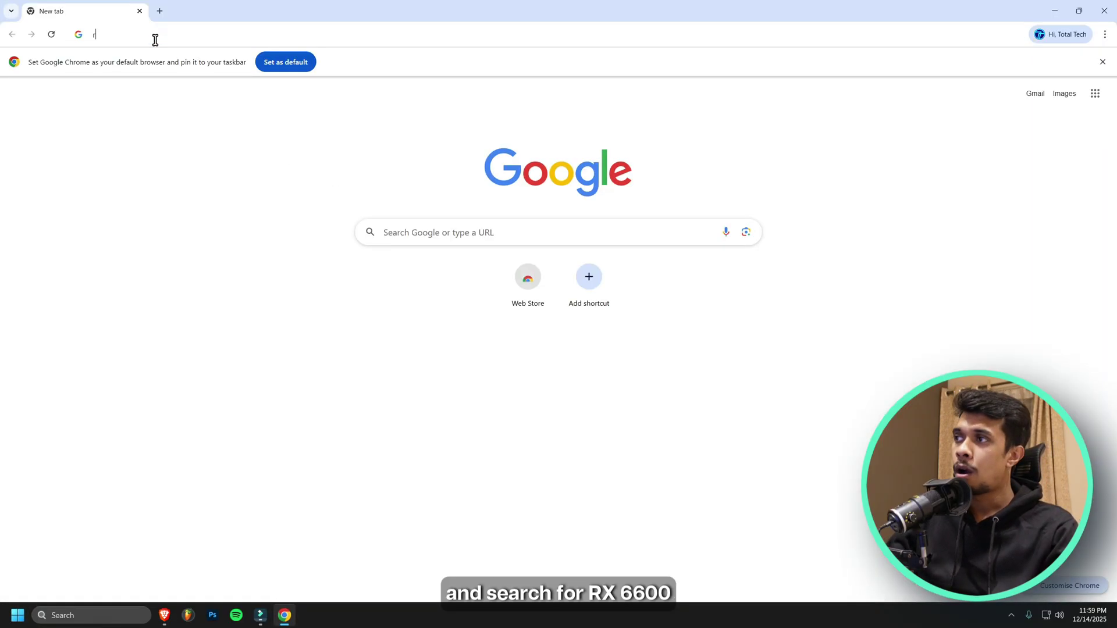
type("rx 6600 latest ")
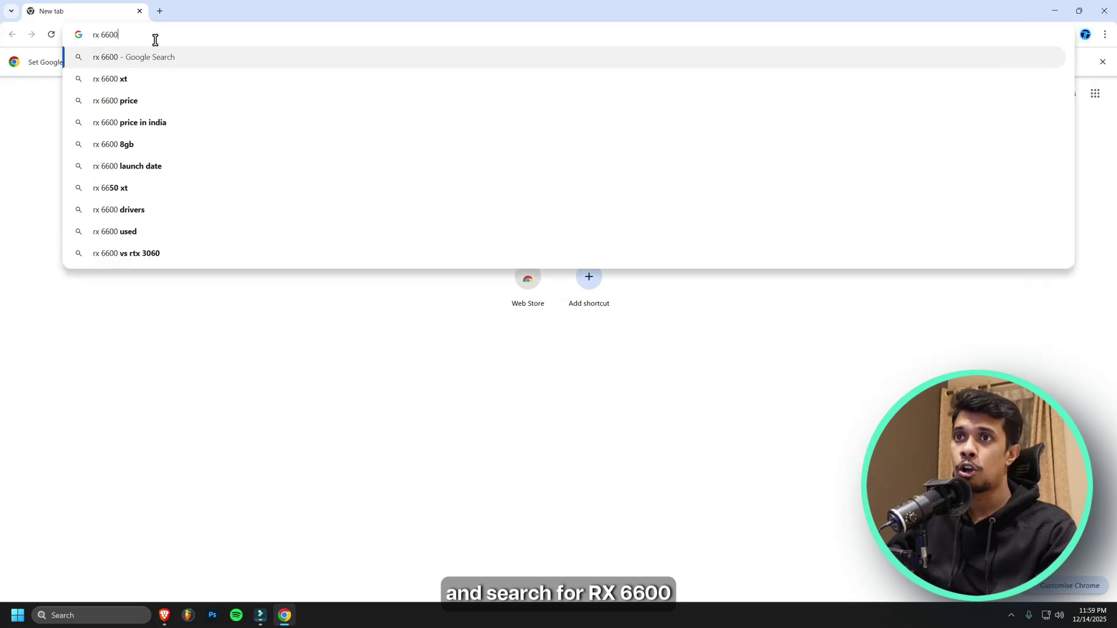
type("driver")
key("Return")
left_click(216, 200)
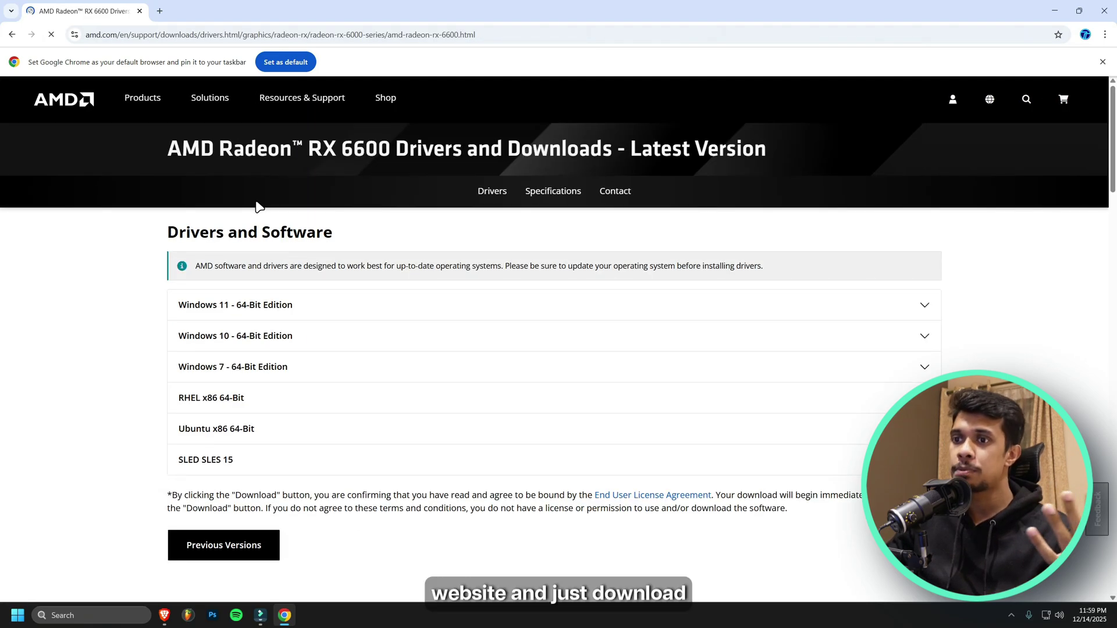
- Expand the Windows 11 64-Bit Edition drivers, review the available downloads and close Chrome
scroll(117, 291, "down", 3)
scroll(244, 390, "up", 3)
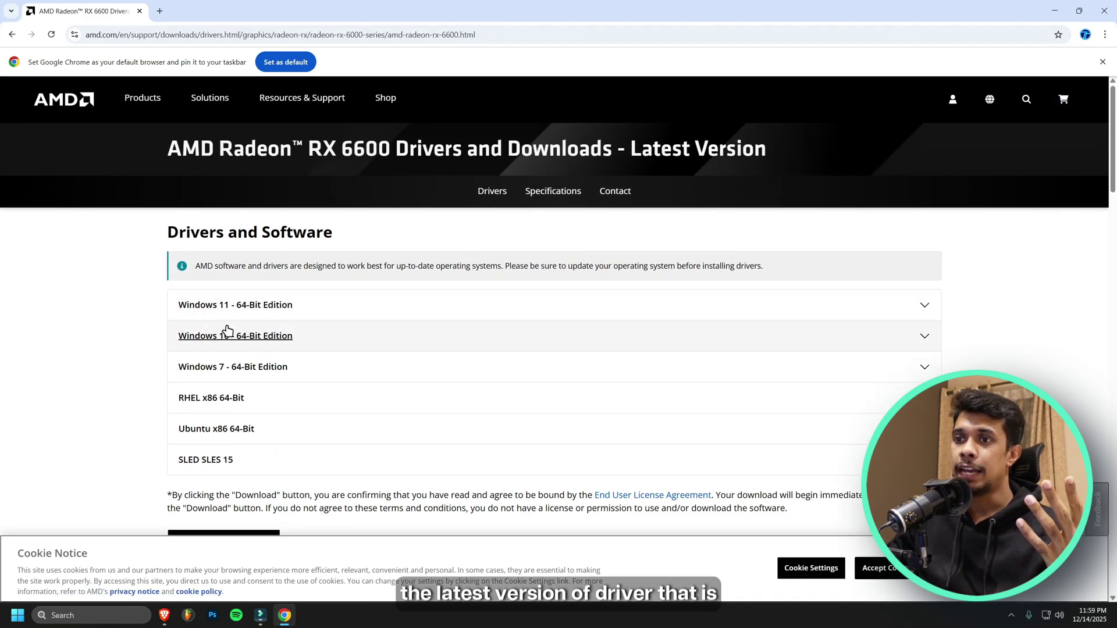
left_click(233, 305)
scroll(667, 352, "down", 1)
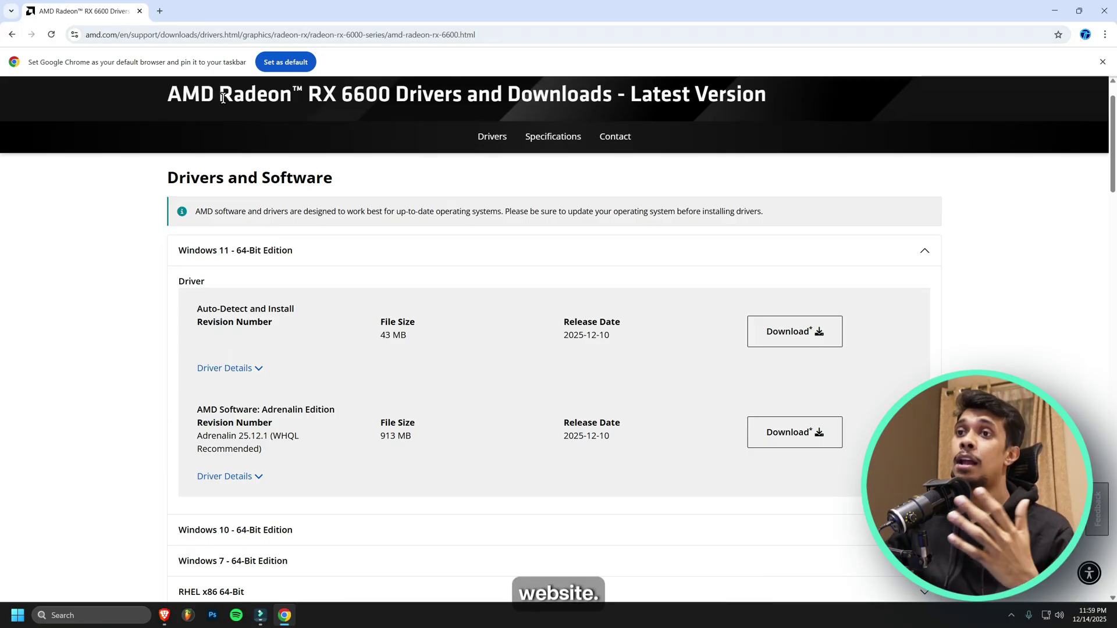
scroll(158, 144, "up", 1)
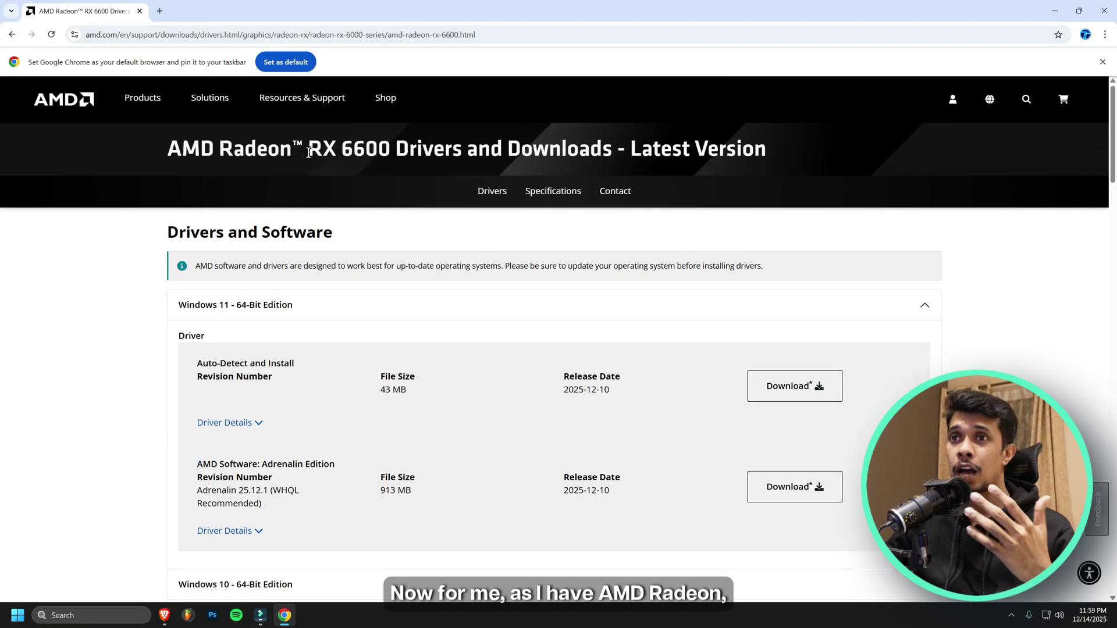
left_click(1110, 9)
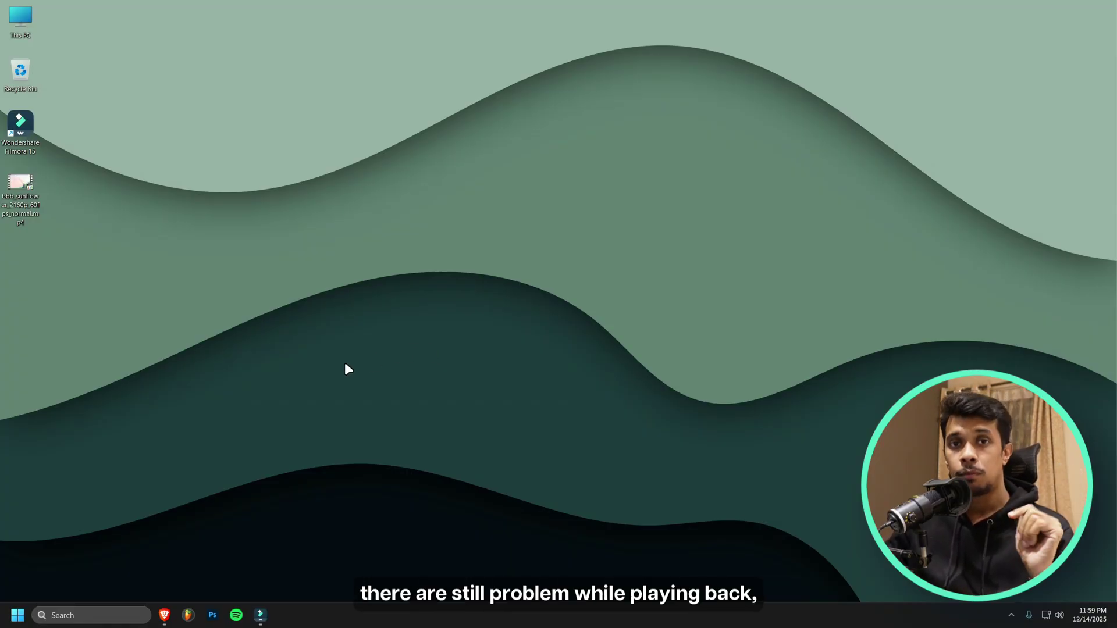
- Switch to Brave and examine the minimum, recommended and 8K processor requirements on Filmora's system requirements page
left_click(164, 615)
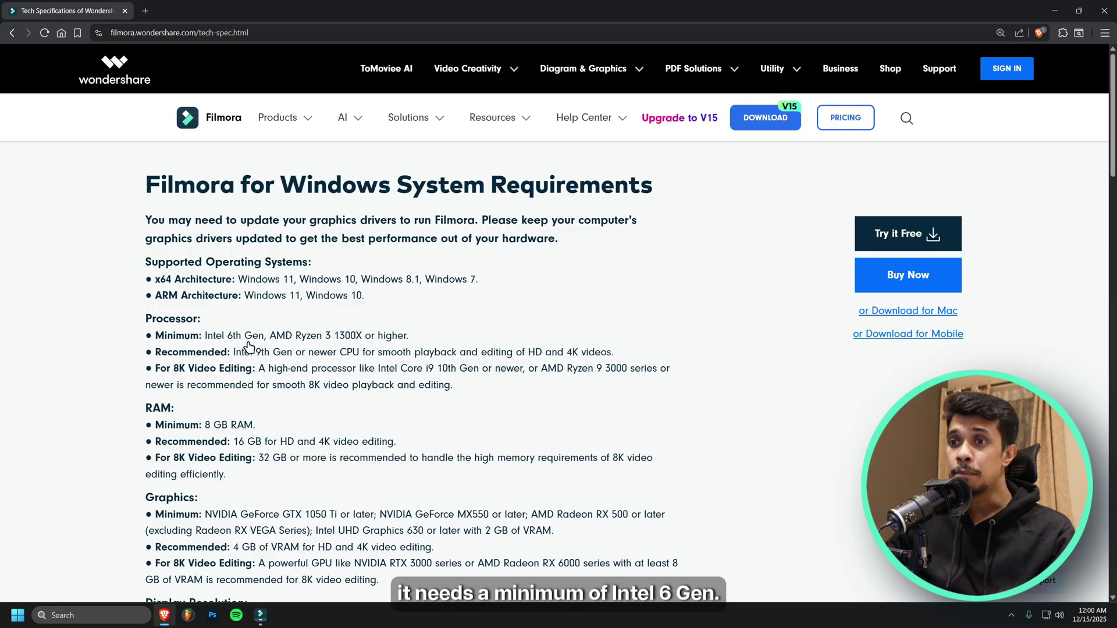
left_click_drag(203, 338, 260, 339)
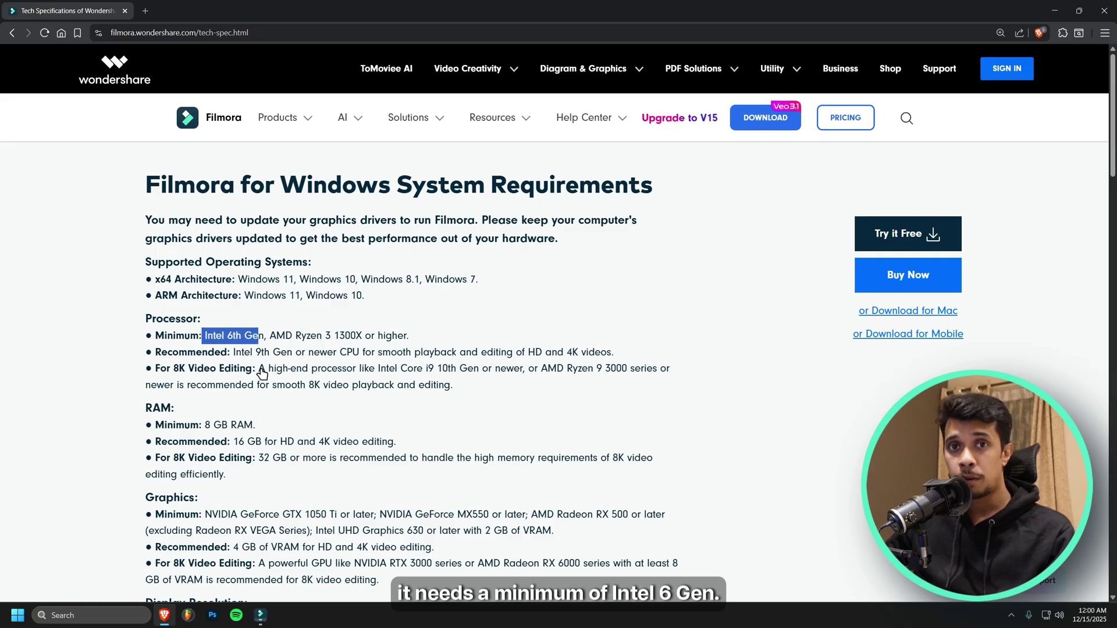
left_click(81, 368)
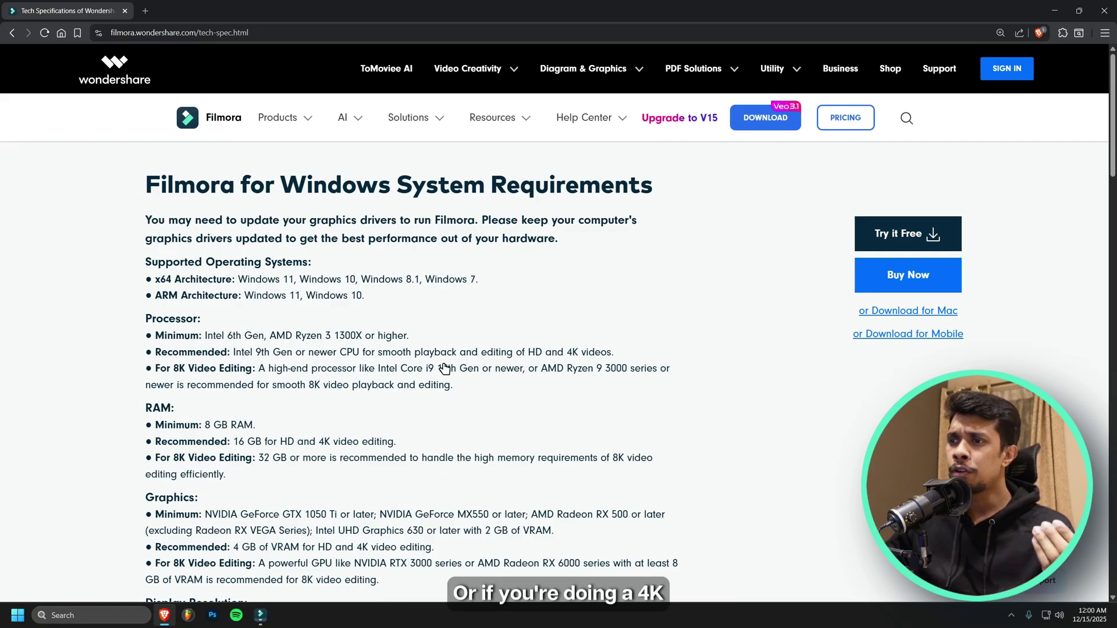
left_click_drag(233, 353, 378, 355)
left_click(378, 360)
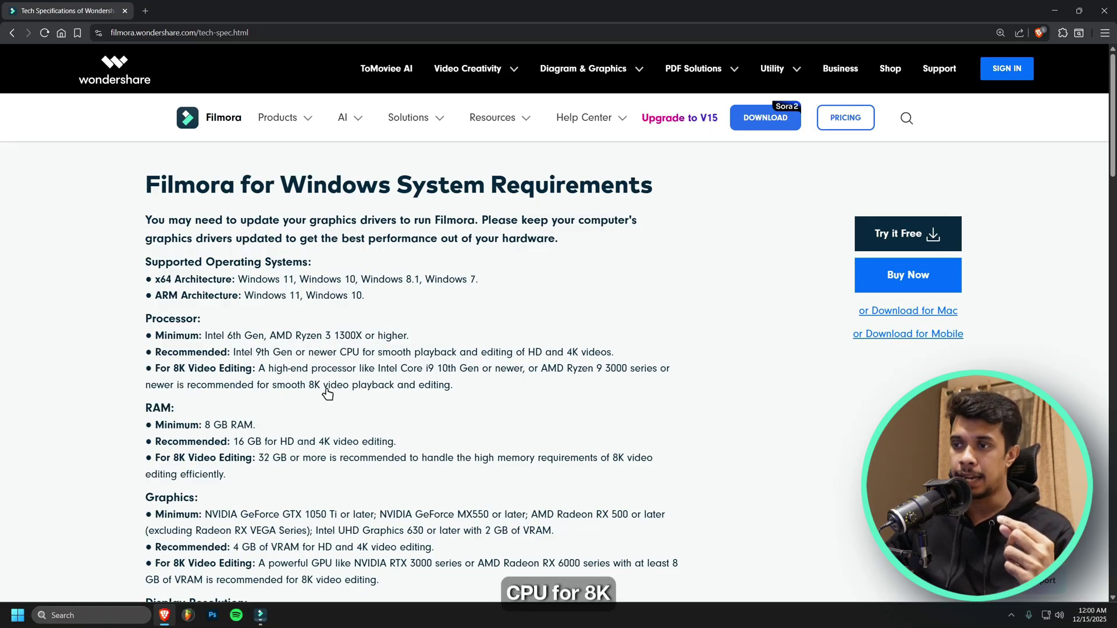
left_click_drag(379, 370, 459, 373)
left_click(446, 406)
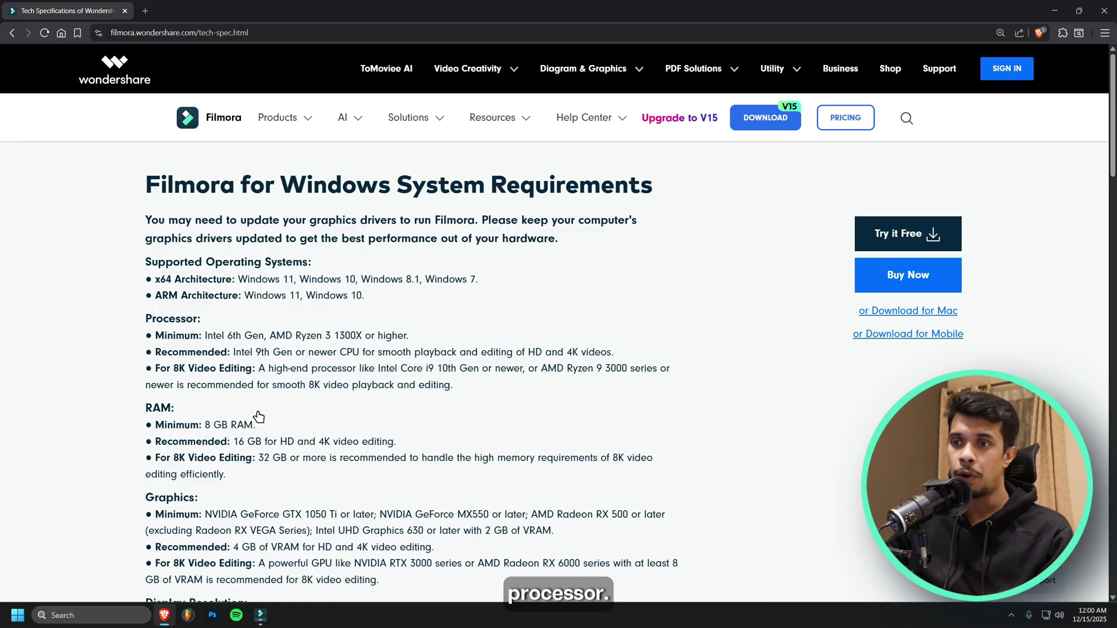
- Examine the RAM, graphics card and VRAM requirements for HD, 4K and 8K editing, down to the disk space section
left_click_drag(205, 425, 266, 429)
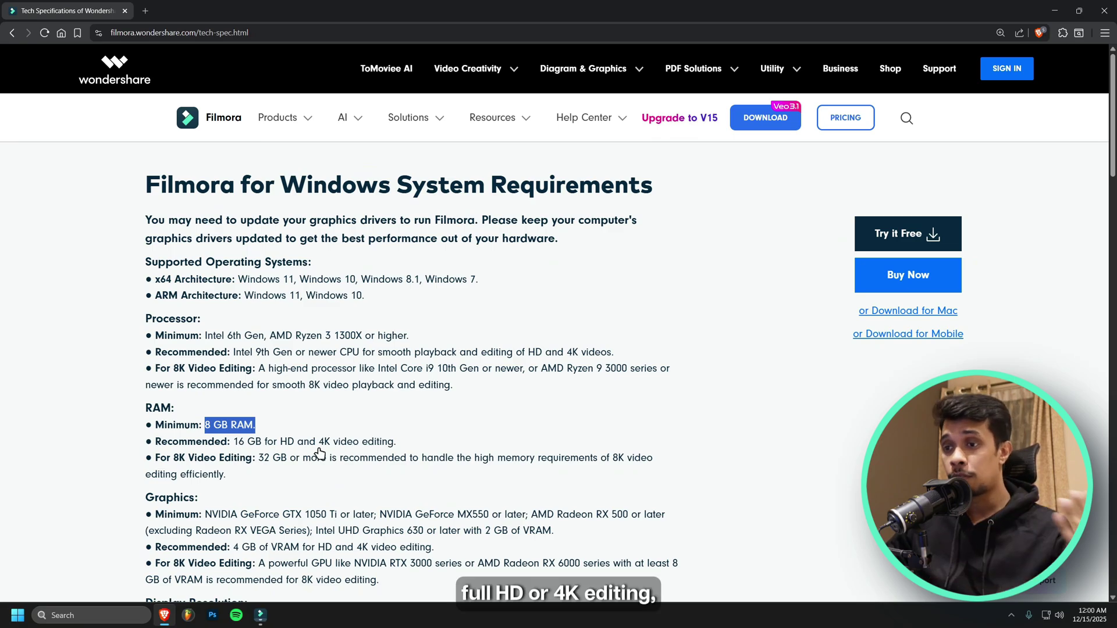
left_click_drag(234, 442, 295, 463)
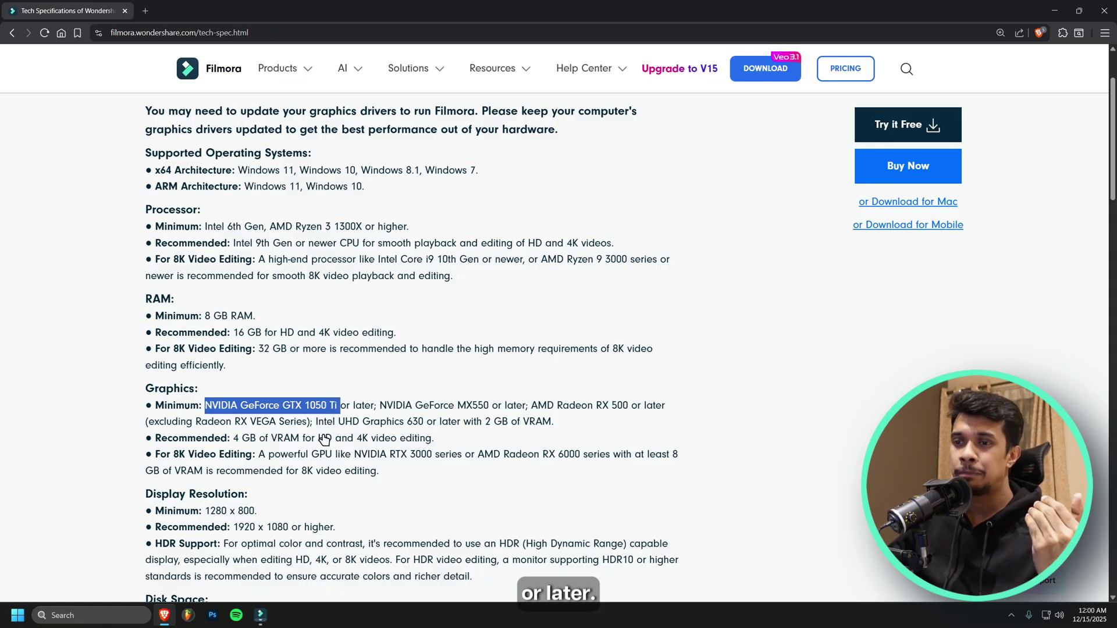
left_click_drag(232, 439, 297, 442)
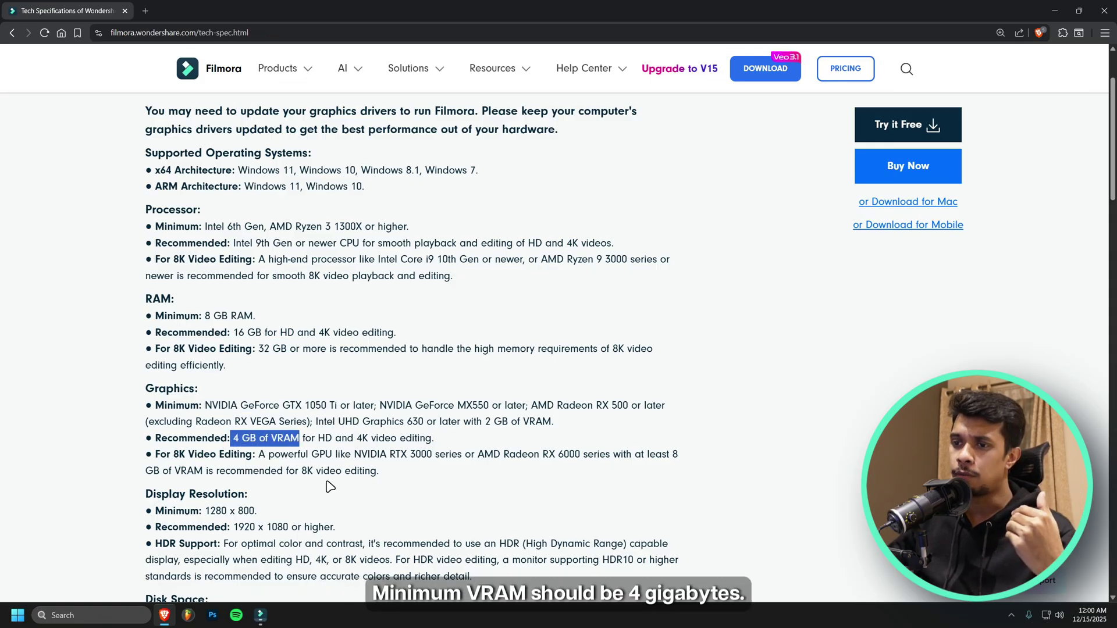
scroll(330, 487, "down", 2)
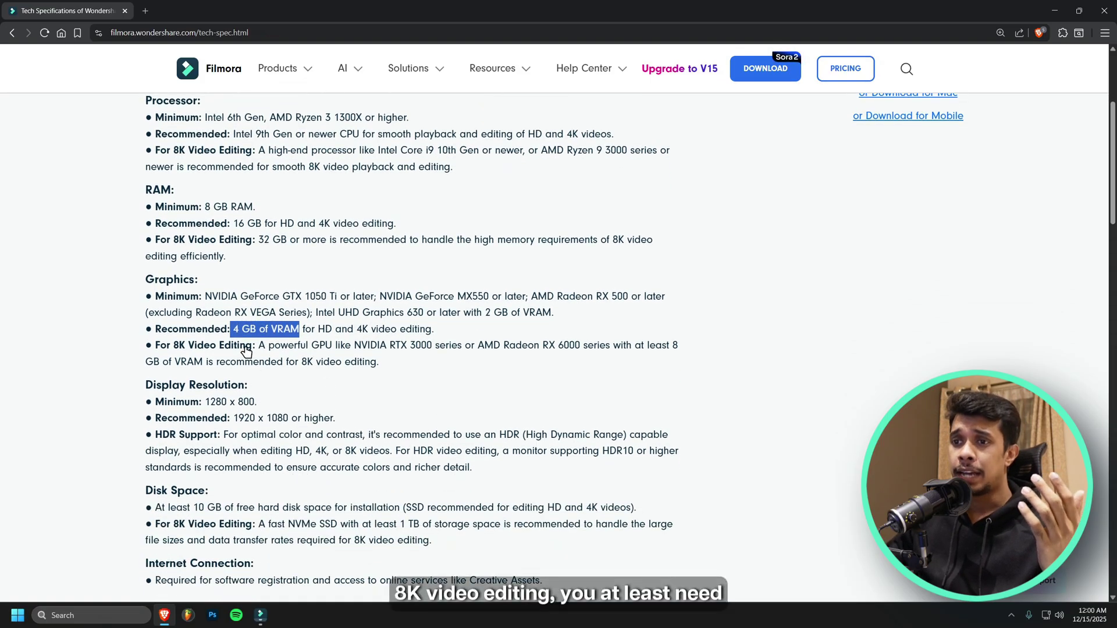
left_click_drag(172, 348, 215, 349)
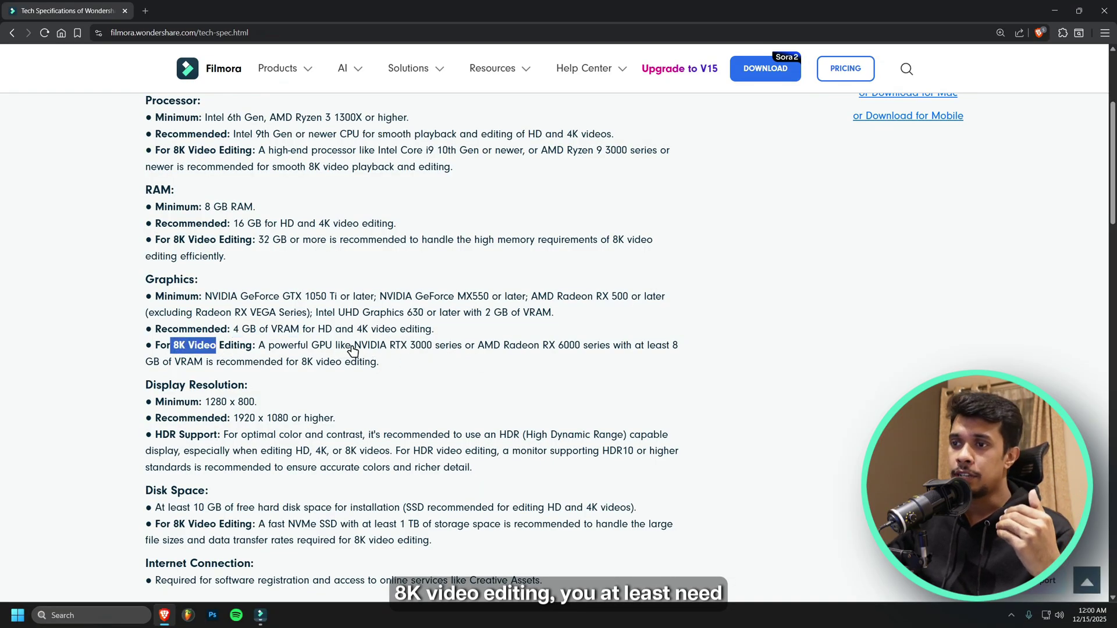
left_click_drag(362, 348, 436, 349)
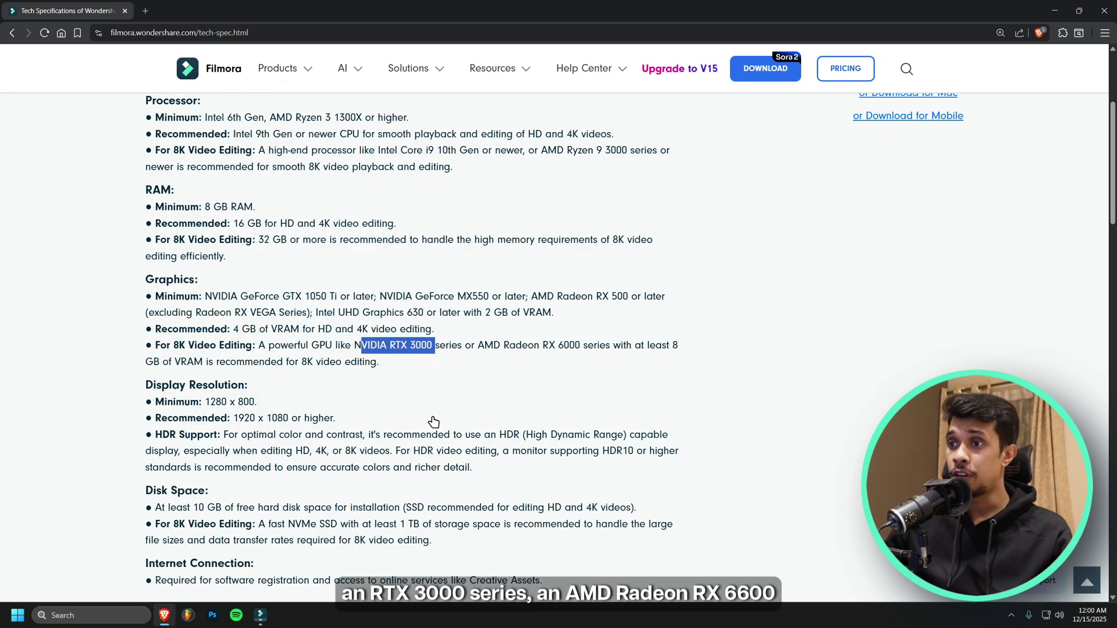
left_click_drag(479, 347, 583, 366)
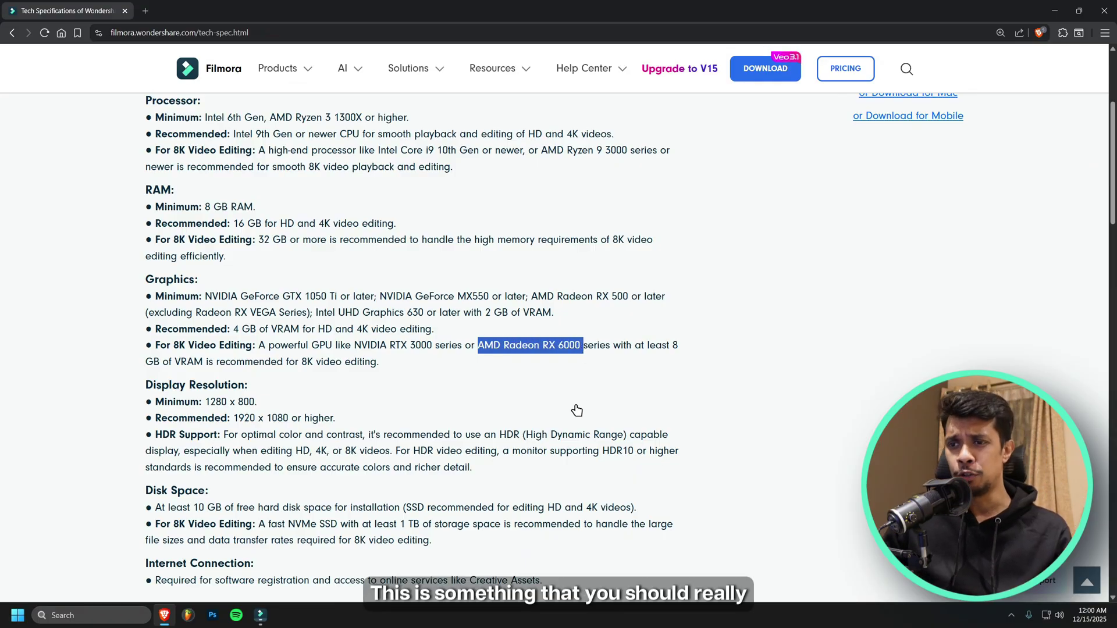
scroll(573, 409, "down", 2)
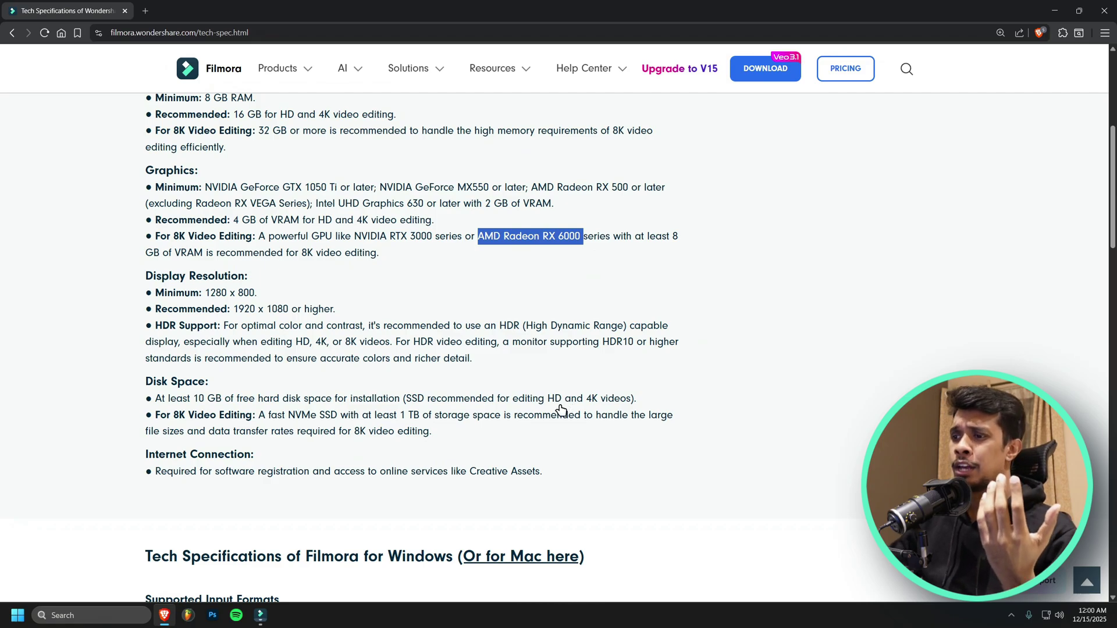
- Check the computer's CPU, memory, Disk 1 (C:) and GPU details in Task Manager's performance overview
key("ctrl+shift+Escape")
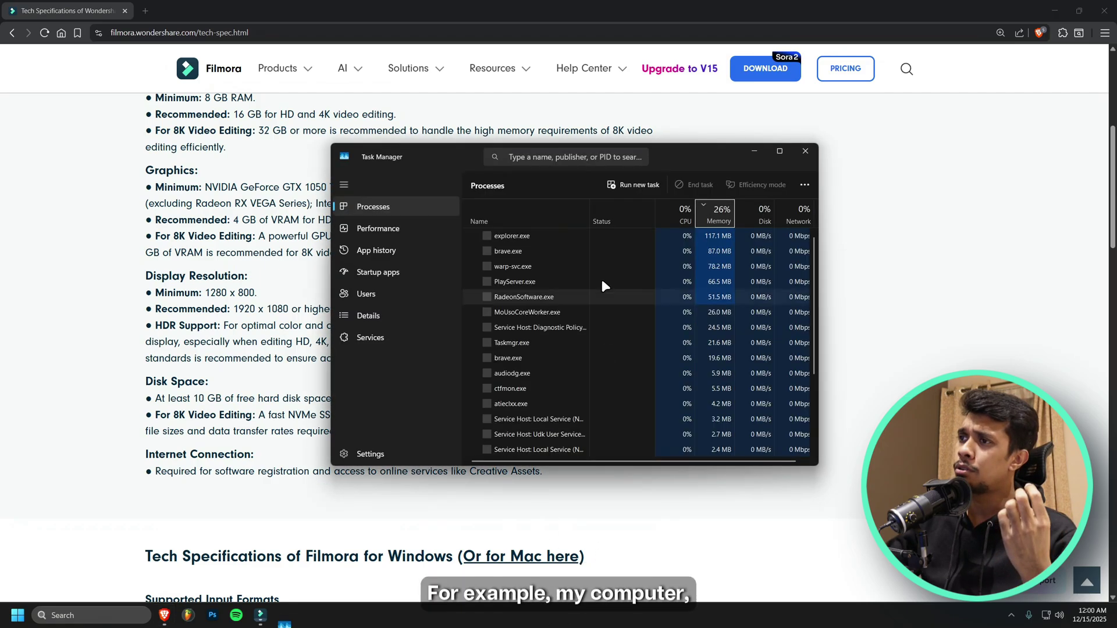
left_click(396, 228)
left_click(517, 219)
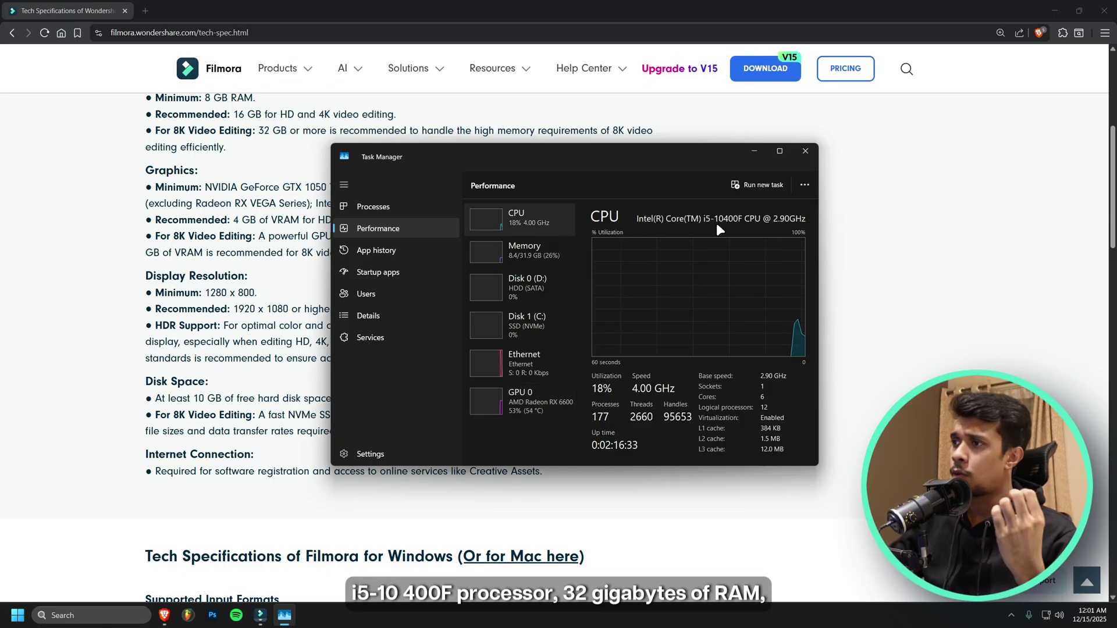
left_click(563, 260)
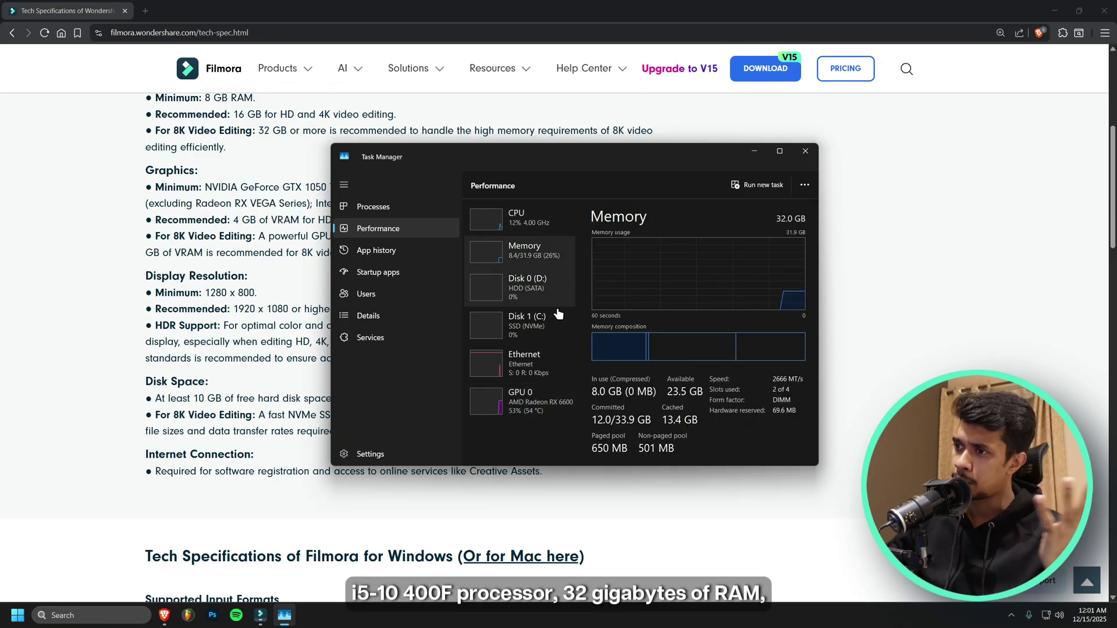
left_click(553, 339)
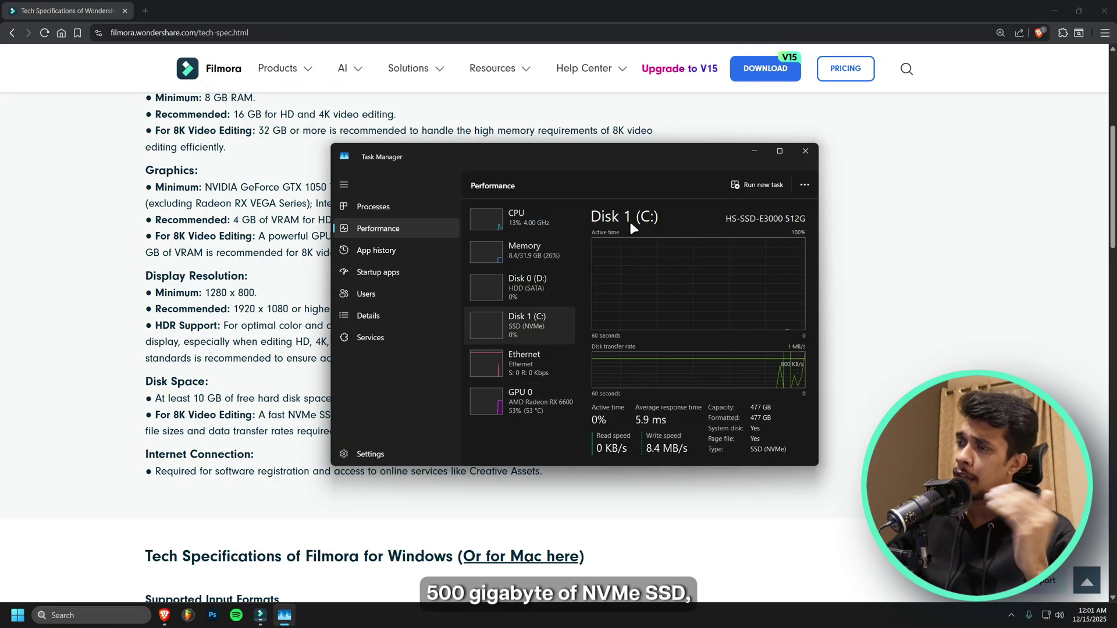
left_click(543, 410)
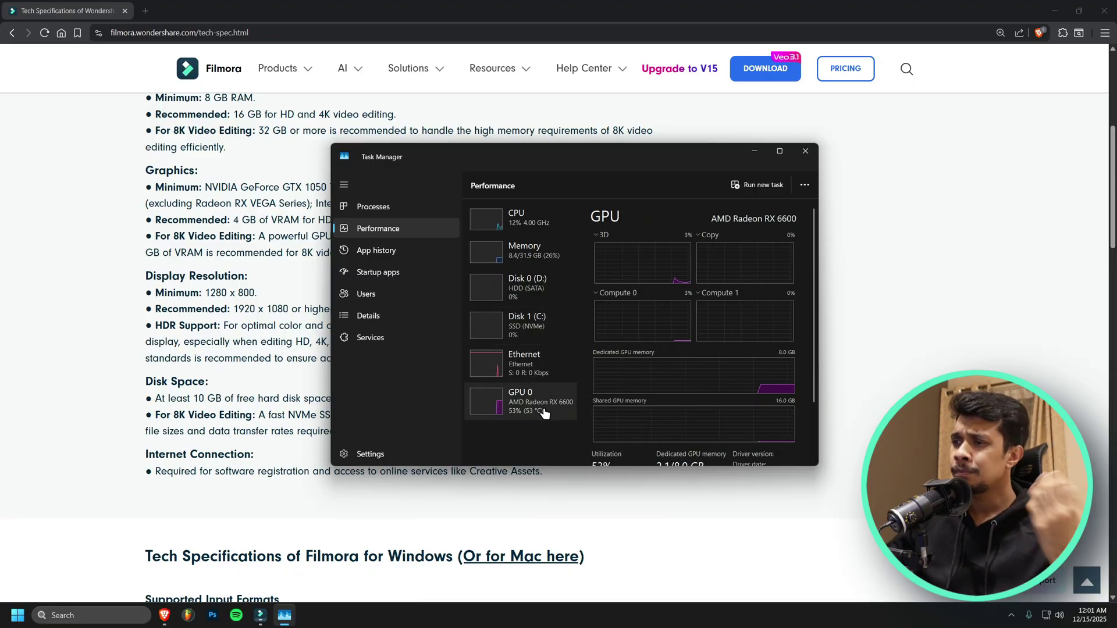
scroll(718, 387, "down", 2)
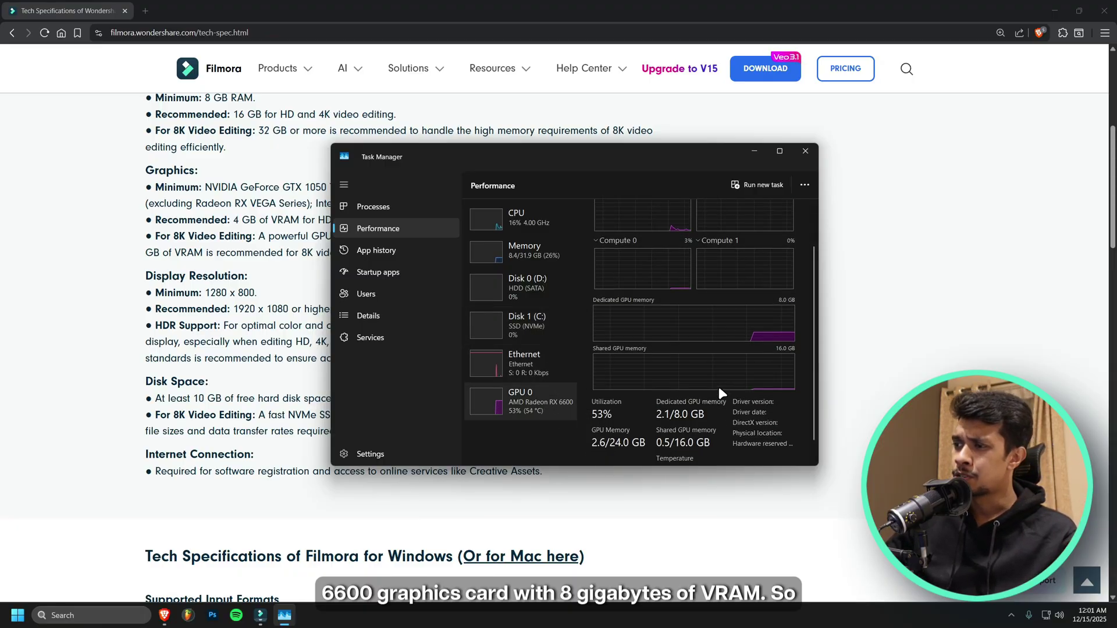
- Close Task Manager, minimize the browser and switch back to the Filmora project
left_click(805, 151)
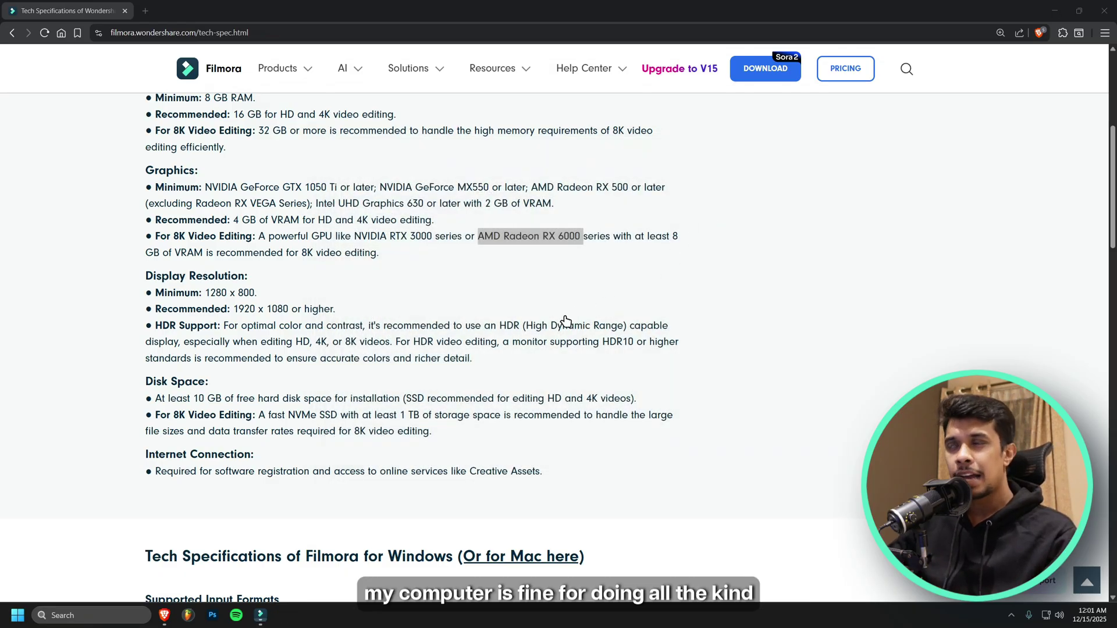
left_click(1052, 14)
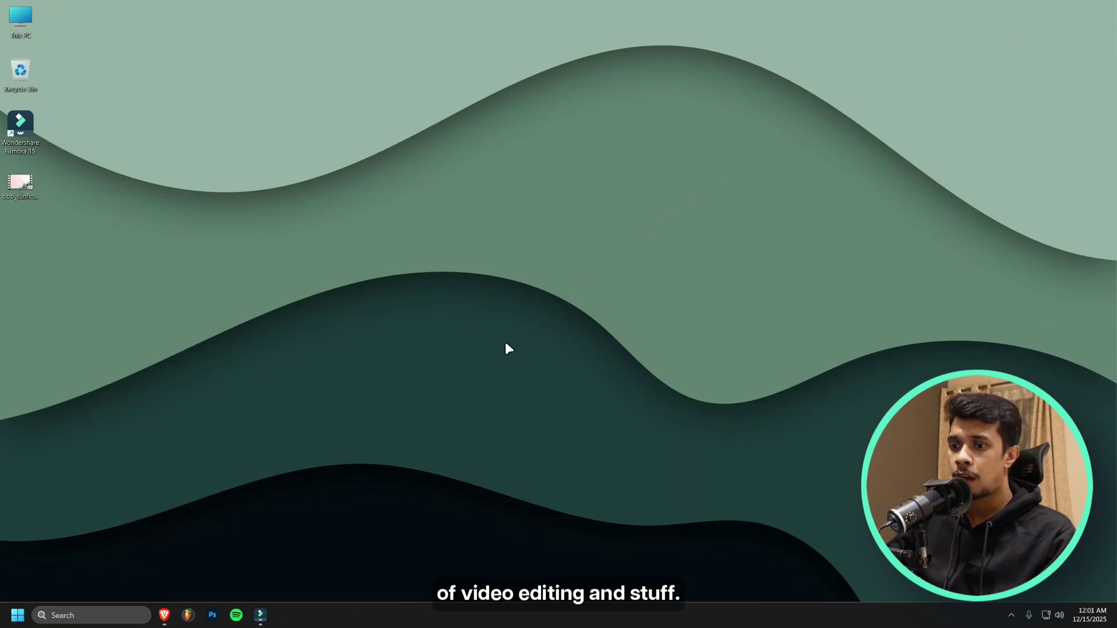
left_click(261, 615)
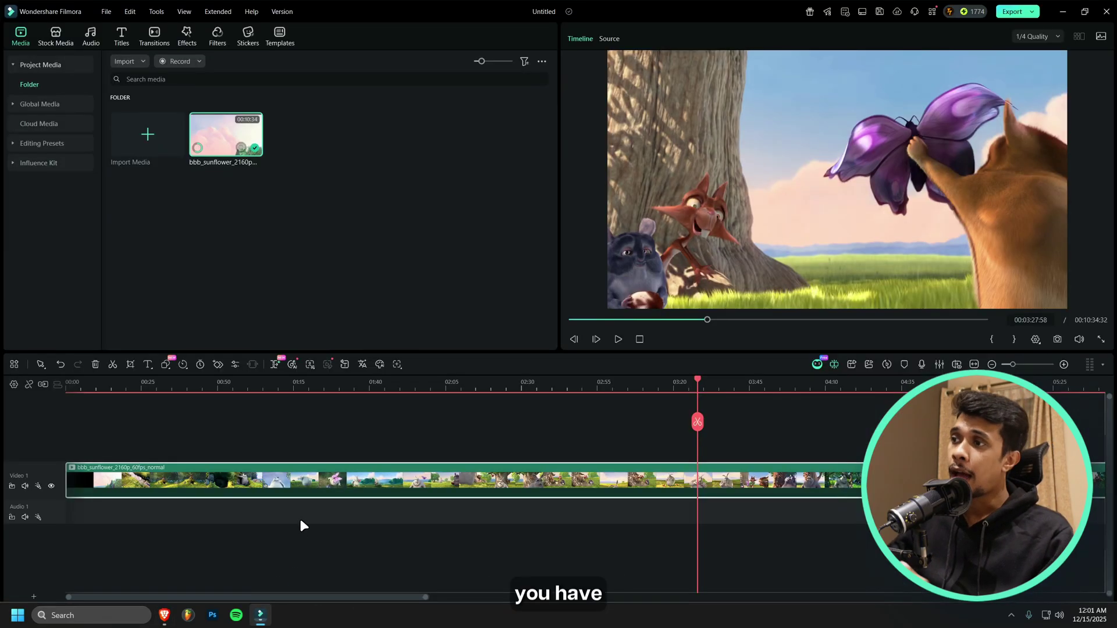